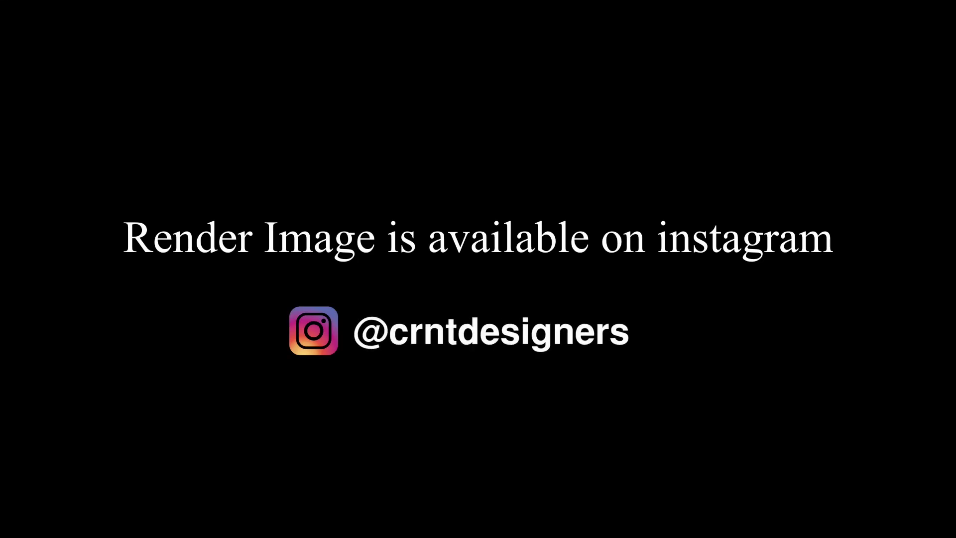
- Show the Add > Mesh primitives submenu in the empty scene's viewport
{"action": "key", "text": "shift+a"}
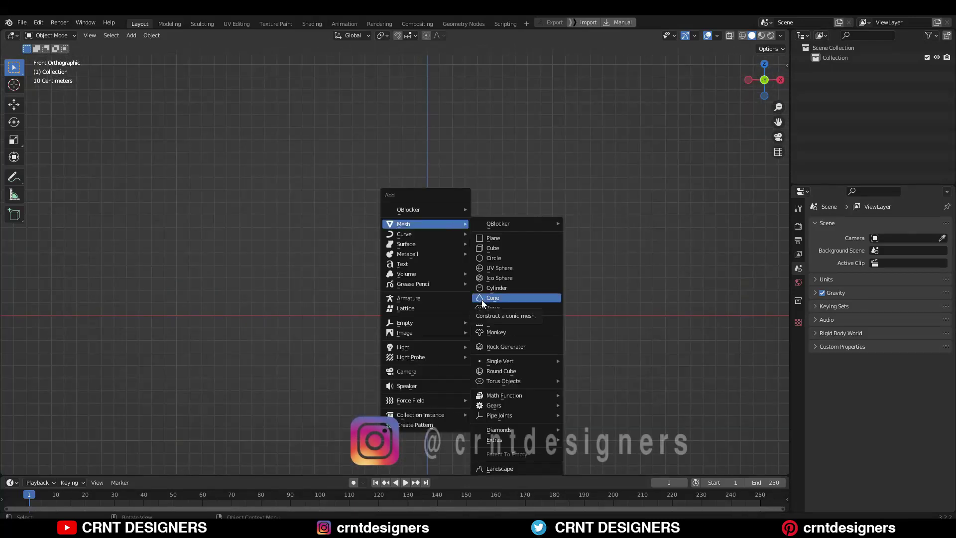
- Add a Round Cube, apply the sphere preset, and lower its Arc divisions to 4
{"action": "left_click", "coordinate": [482, 300]}
{"action": "left_click", "coordinate": [94, 217]}
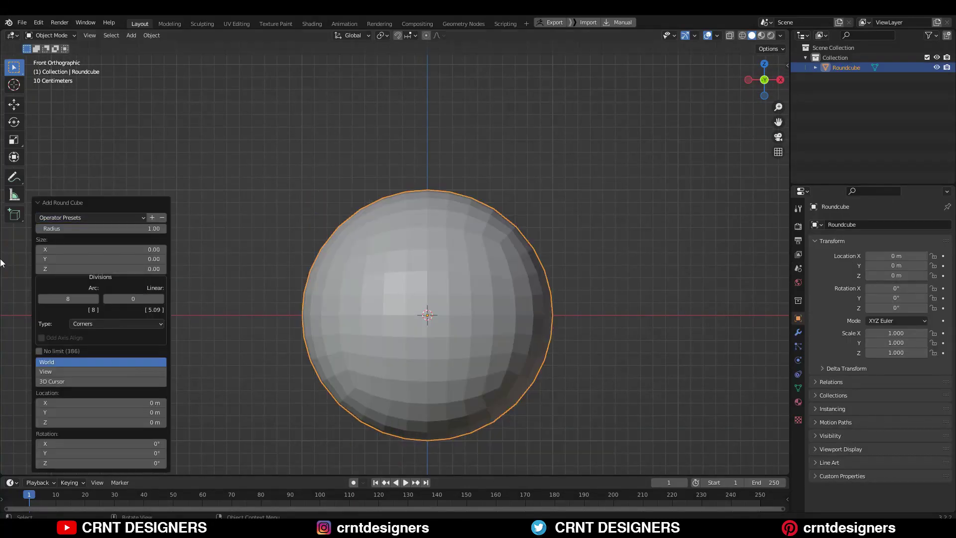
{"action": "left_click", "coordinate": [42, 297]}
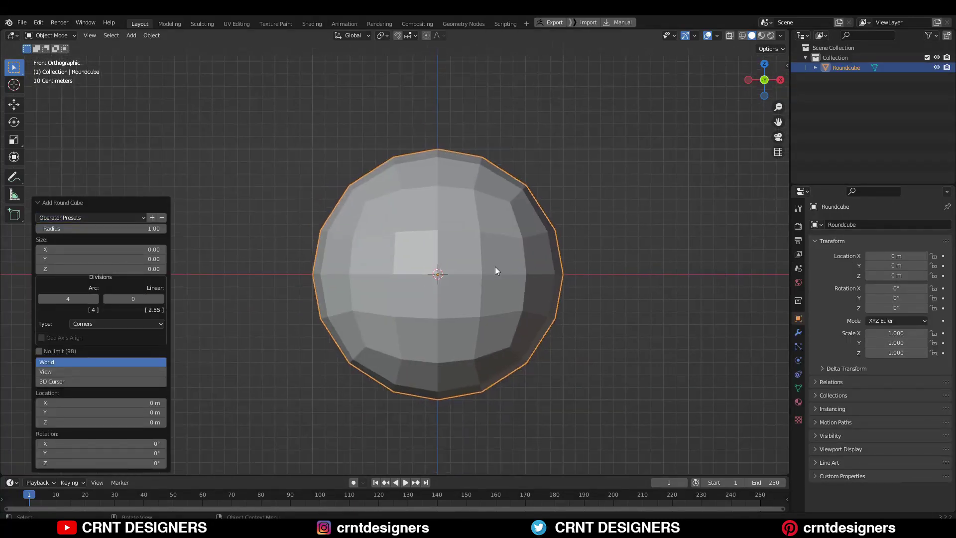
- In Edit Mode, select and delete the bottom half faces of the sphere
{"action": "key", "text": "Tab"}
{"action": "key", "text": "alt+a"}
{"action": "key", "text": "3"}
{"action": "left_click_drag", "start_coordinate": [670, 439], "coordinate": [280, 300]}
{"action": "key", "text": "x"}
{"action": "left_click", "coordinate": [474, 253]}
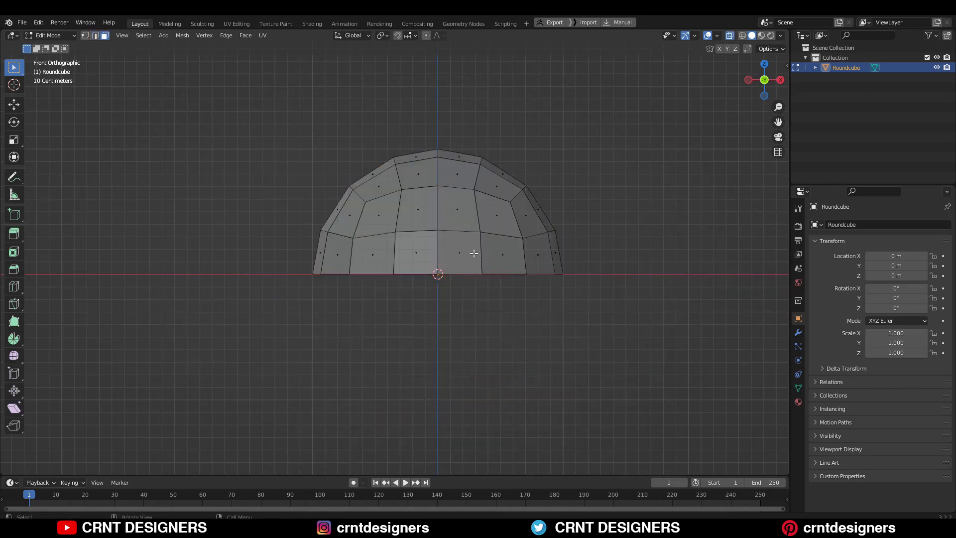
- Extrude the open bottom edge loop and move it 2 m down along Z
{"action": "middle_click_drag", "start_coordinate": [381, 245], "coordinate": [383, 157], "text": "shift"}
{"action": "key", "text": "shift+space"}
{"action": "type", "text": "g"}
{"action": "type", "text": "gz-2"}
{"action": "key", "text": "Return"}
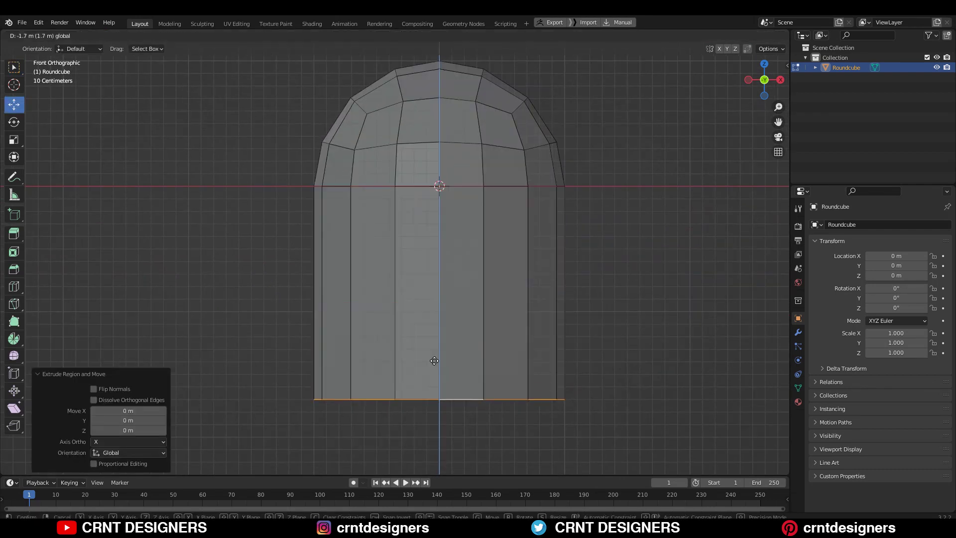
{"action": "middle_click_drag", "start_coordinate": [448, 175], "coordinate": [522, 274]}
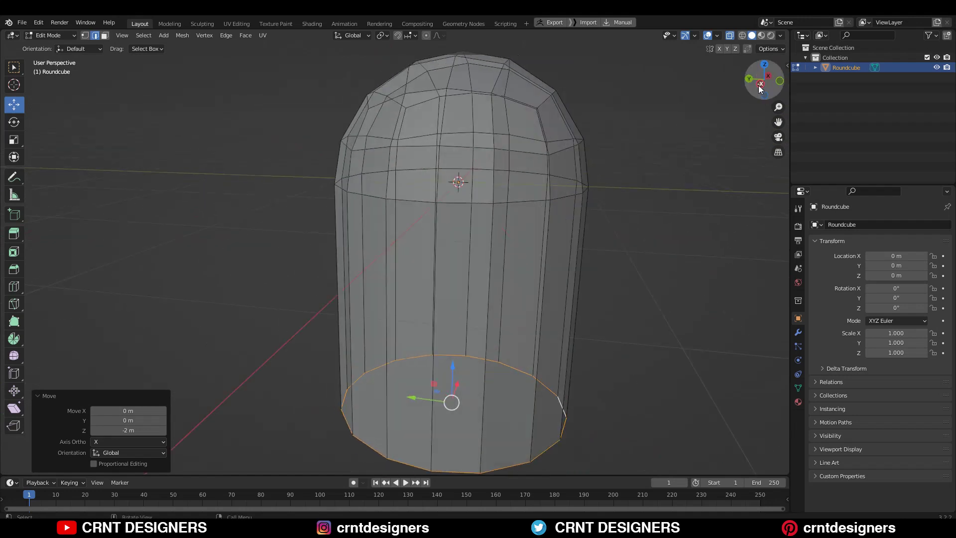
- Fill the open bottom loop with a face to close the capsule, then exit Edit Mode
{"action": "key", "text": "ctrl+KP_3"}
{"action": "key", "text": "g"}
{"action": "key", "text": "z"}
{"action": "scroll", "coordinate": [542, 137], "scroll_direction": "down", "scroll_amount": 4}
{"action": "key", "text": "1"}
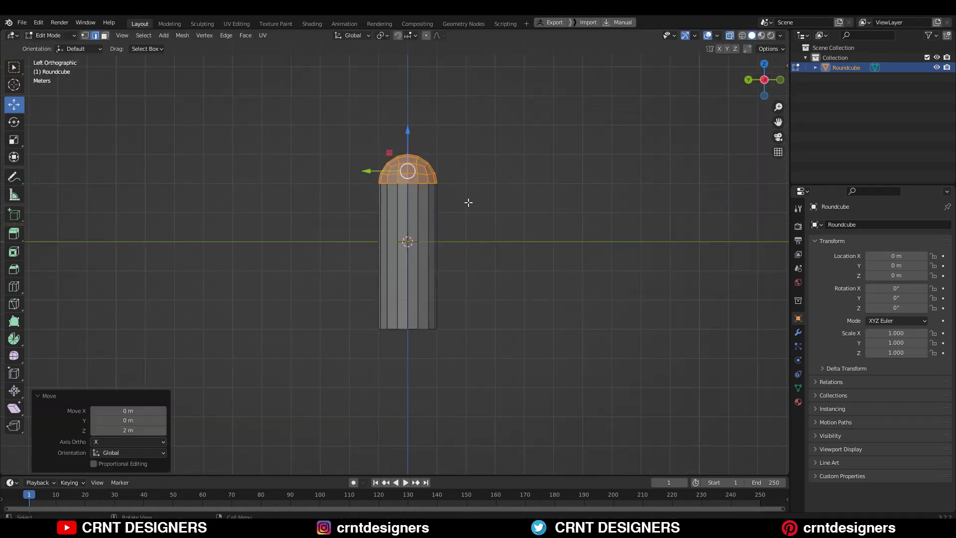
{"action": "middle_click_drag", "start_coordinate": [529, 192], "coordinate": [516, 209]}
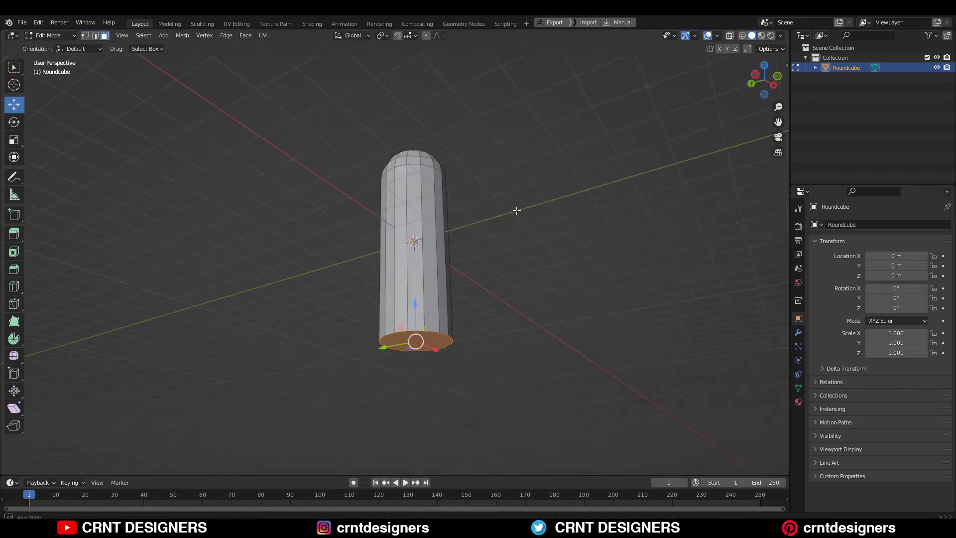
{"action": "key", "text": "f"}
{"action": "key", "text": "Tab"}
{"action": "key", "text": "ctrl+KP_3"}
- Add a loop cut and a knife cut along the capsule's side
{"action": "key", "text": "Tab"}
{"action": "scroll", "coordinate": [390, 295], "scroll_direction": "up", "scroll_amount": 3}
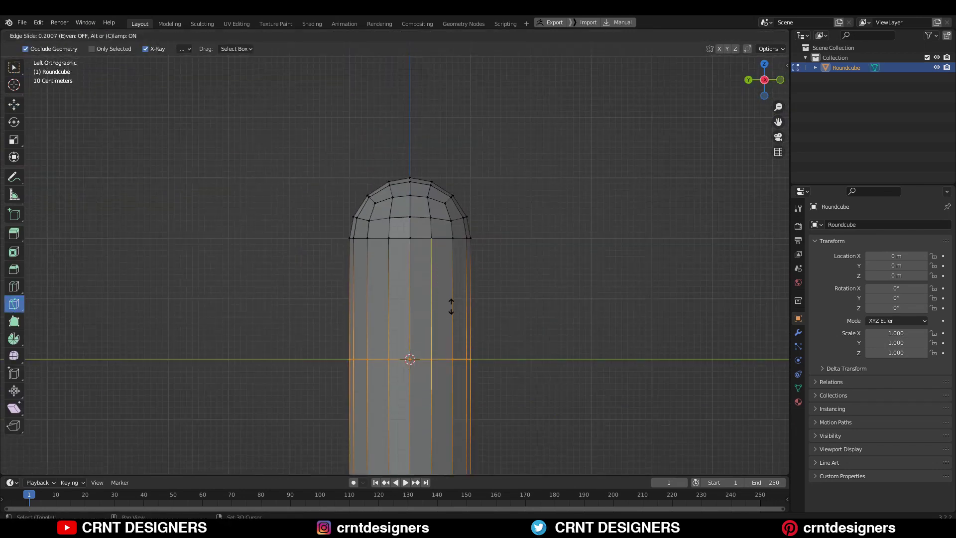
{"action": "left_click", "coordinate": [451, 304]}
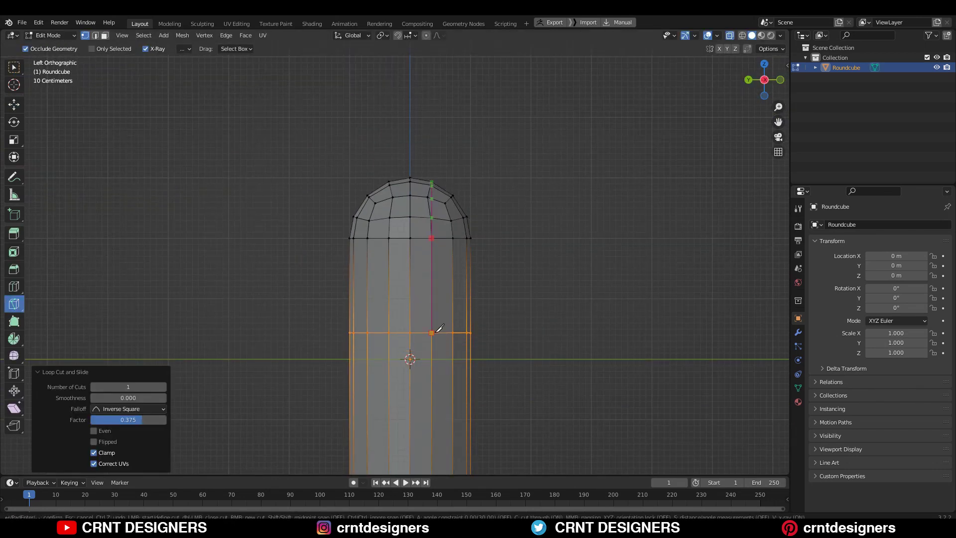
{"action": "key", "text": "Return"}
- Delete the faces on the cut side and dissolve the leftover edges
{"action": "left_click_drag", "start_coordinate": [501, 160], "coordinate": [447, 344]}
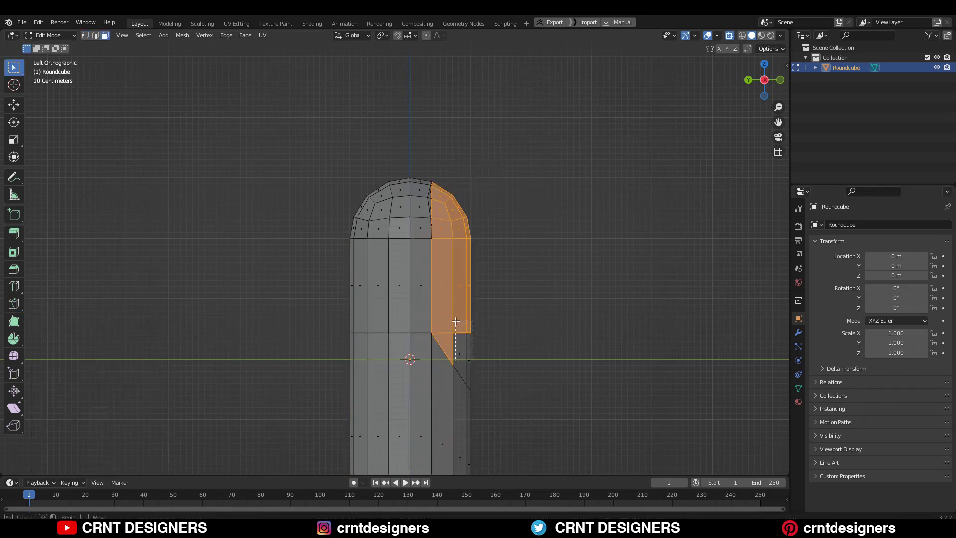
{"action": "key", "text": "x"}
{"action": "mouse_move", "coordinate": [594, 211]}
{"action": "middle_mouse_down"}
{"action": "mouse_move", "coordinate": [517, 254]}
{"action": "mouse_move", "coordinate": [319, 254]}
{"action": "mouse_move", "coordinate": [556, 235]}
{"action": "middle_mouse_up"}
{"action": "left_click", "coordinate": [517, 254]}
{"action": "key", "text": "2"}
{"action": "key", "text": "ctrl+x"}
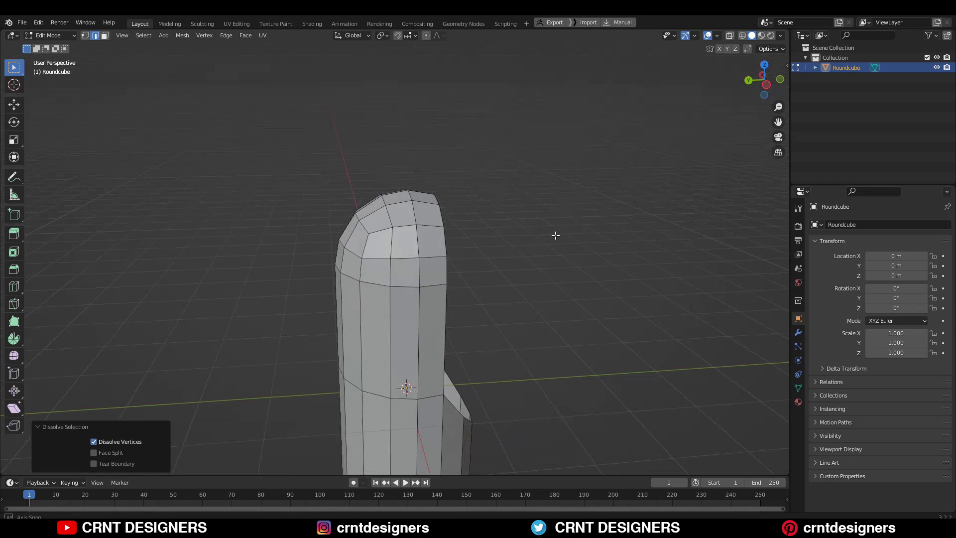
- Symmetrize the whole mesh from -Y to +Y
{"action": "key", "text": "a"}
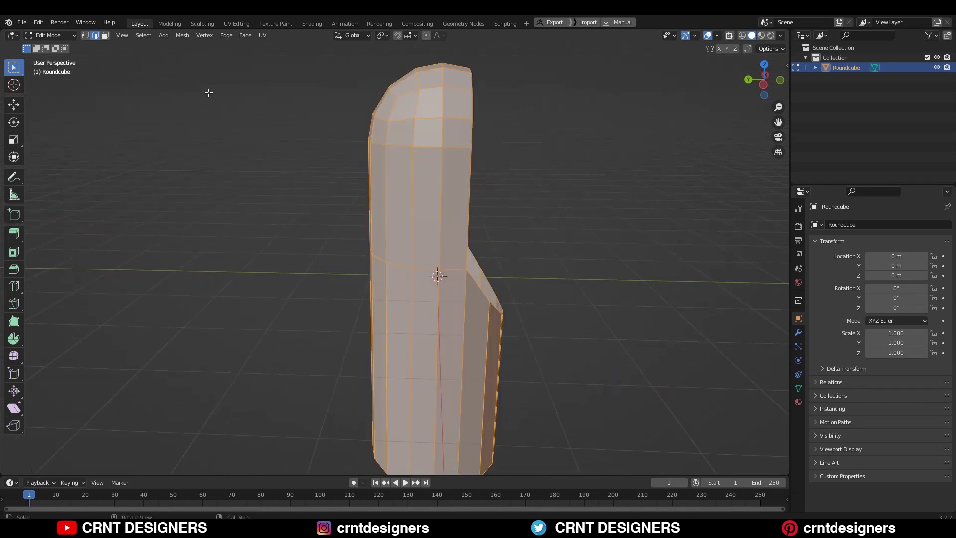
{"action": "left_click", "coordinate": [182, 35]}
{"action": "left_click", "coordinate": [199, 174]}
{"action": "left_click", "coordinate": [128, 453]}
{"action": "left_click", "coordinate": [128, 419]}
{"action": "mouse_move", "coordinate": [128, 418]}
{"action": "middle_mouse_down"}
{"action": "mouse_move", "coordinate": [463, 275]}
{"action": "mouse_move", "coordinate": [299, 200]}
{"action": "middle_mouse_up"}
- Snap the mesh vertices onto the symmetry plane with Snap to Symmetry
{"action": "left_click", "coordinate": [182, 35]}
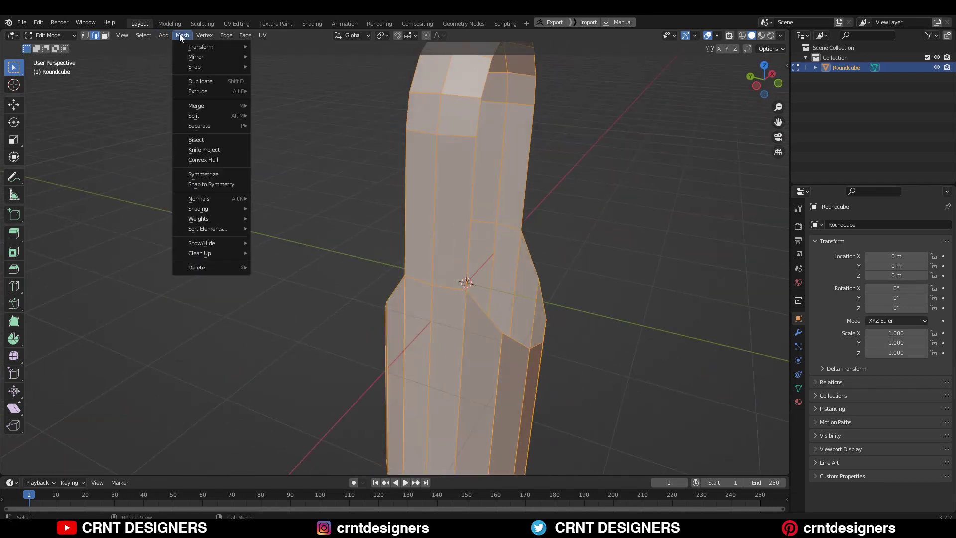
{"action": "key", "text": "alt+a"}
{"action": "scroll", "coordinate": [462, 288], "scroll_direction": "down", "scroll_amount": 4}
{"action": "middle_click_drag", "start_coordinate": [462, 288], "coordinate": [511, 211]}
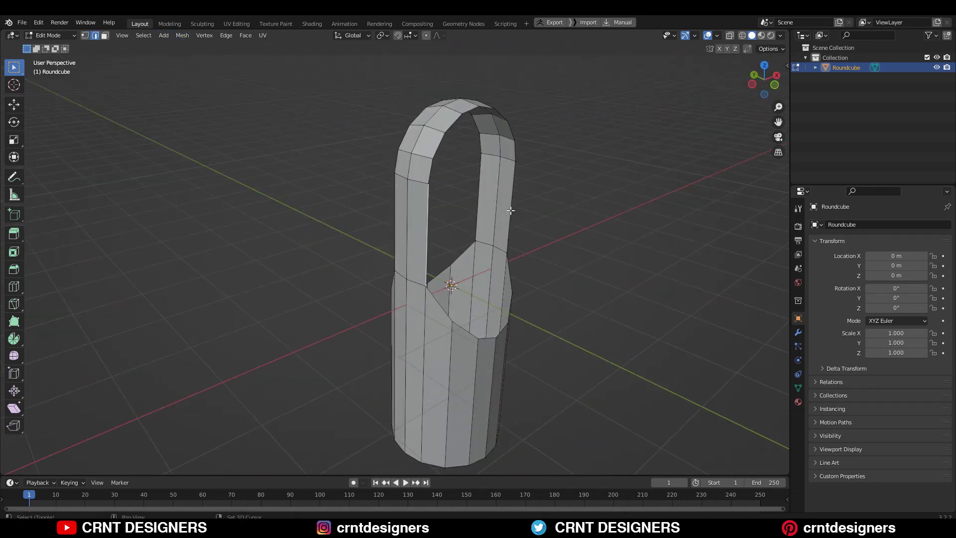
{"action": "middle_click_drag", "start_coordinate": [519, 169], "coordinate": [595, 209]}
{"action": "key", "text": "KP_1"}
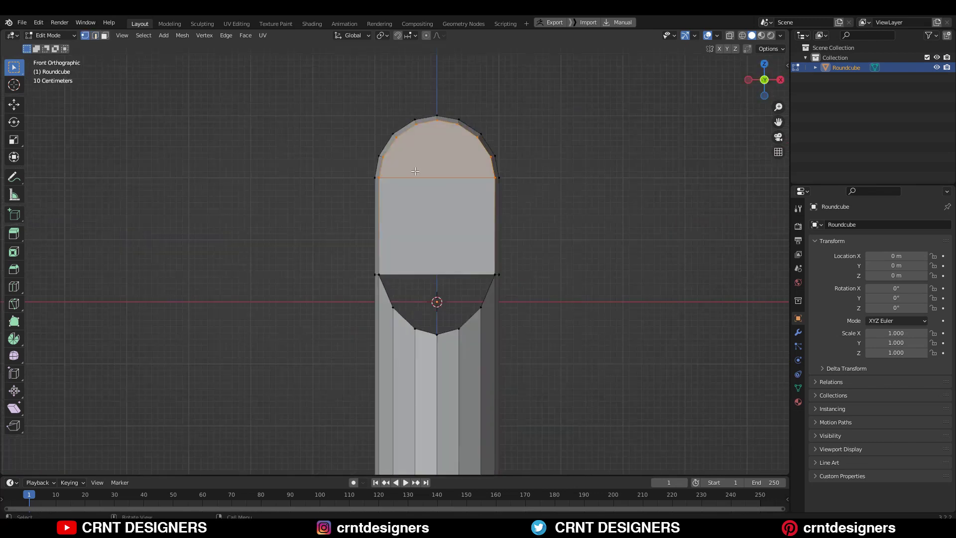
{"action": "mouse_move", "coordinate": [426, 271]}
{"action": "middle_mouse_down"}
{"action": "mouse_move", "coordinate": [348, 224]}
{"action": "mouse_move", "coordinate": [279, 150]}
{"action": "middle_mouse_up"}
{"action": "left_click", "coordinate": [182, 35]}
{"action": "left_click", "coordinate": [187, 178]}
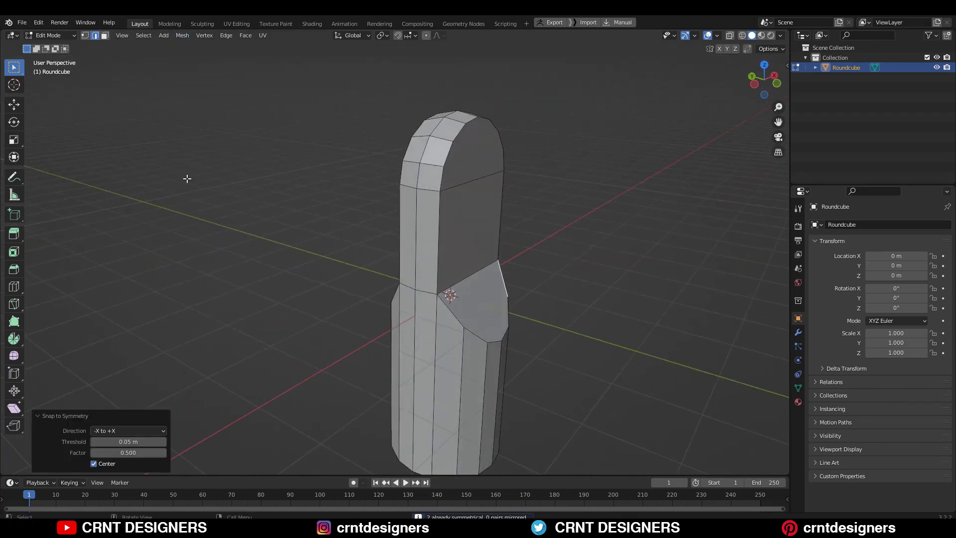
- Symmetrize the whole mesh again from -X to +X
{"action": "key", "text": "a"}
{"action": "left_click", "coordinate": [182, 35]}
{"action": "left_click", "coordinate": [221, 175]}
{"action": "middle_click_drag", "start_coordinate": [220, 175], "coordinate": [123, 387]}
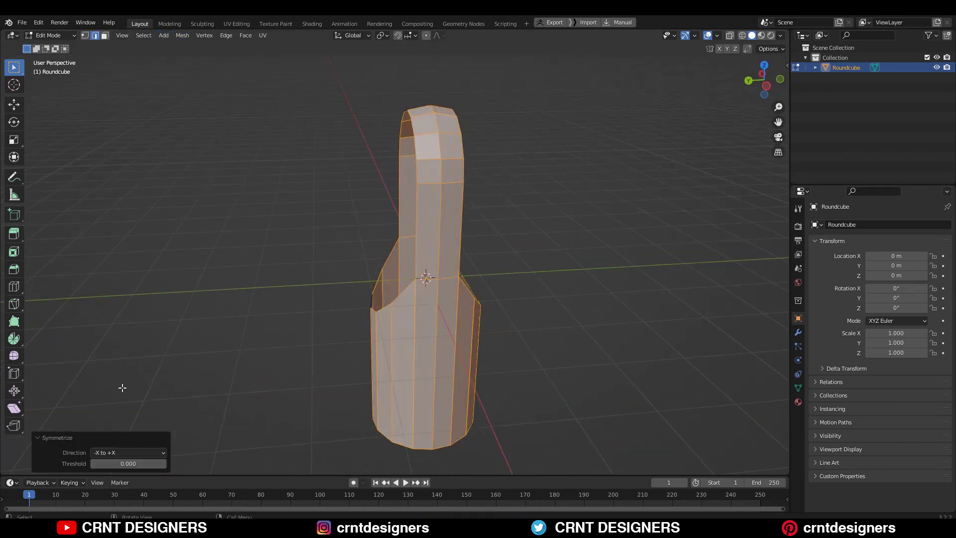
{"action": "left_click", "coordinate": [139, 420]}
{"action": "middle_click_drag", "start_coordinate": [348, 299], "coordinate": [498, 299]}
{"action": "scroll", "coordinate": [524, 312], "scroll_direction": "up", "scroll_amount": 3}
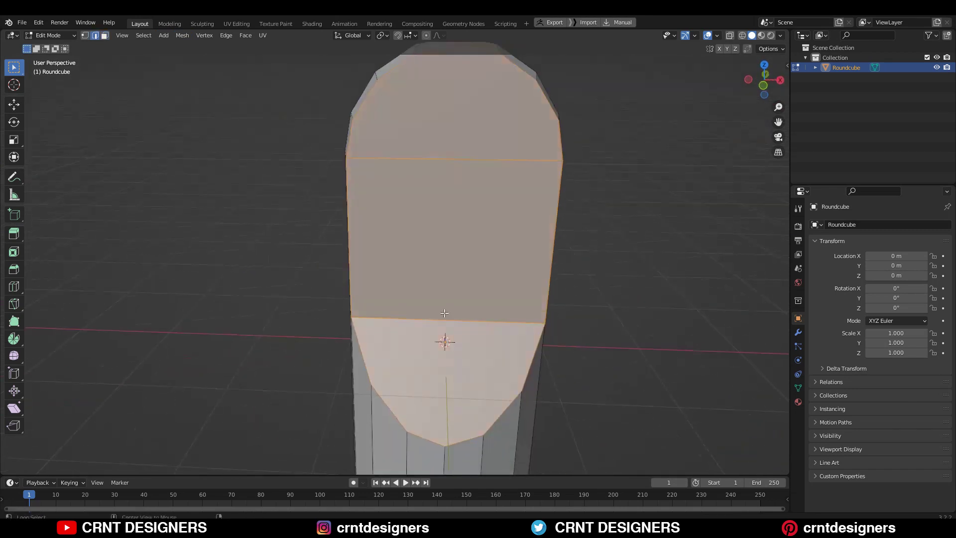
- Bevel a front shoulder edge of the bottle
{"action": "key", "text": "Tab"}
{"action": "scroll", "coordinate": [524, 312], "scroll_direction": "down", "scroll_amount": 4}
{"action": "key", "text": "Tab"}
{"action": "middle_click_drag", "start_coordinate": [555, 316], "coordinate": [469, 287]}
{"action": "scroll", "coordinate": [469, 287], "scroll_direction": "up", "scroll_amount": 4}
{"action": "left_click", "coordinate": [468, 288]}
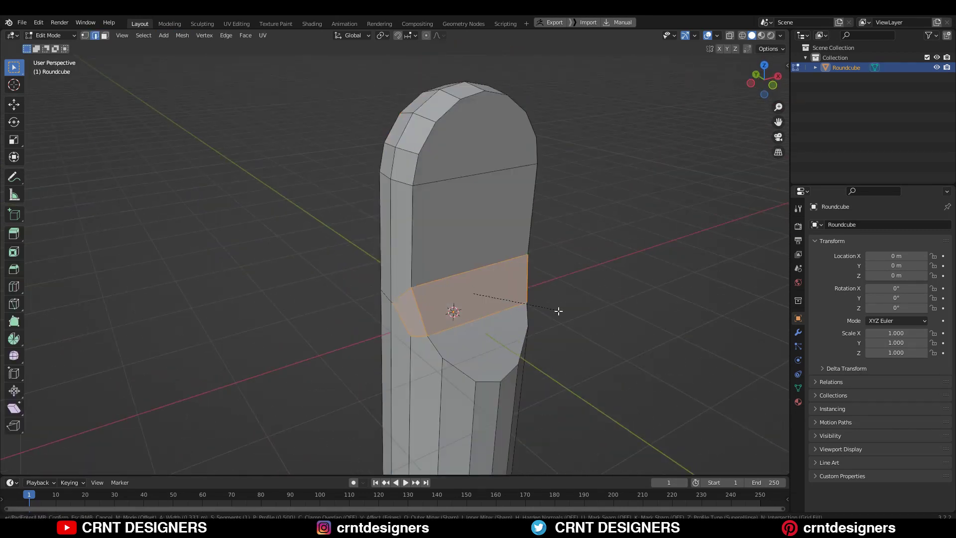
{"action": "left_click", "coordinate": [560, 315]}
{"action": "middle_click_drag", "start_coordinate": [560, 315], "coordinate": [468, 296]}
- Duplicate the bottle in place and move the copy to a new Back_Up collection
{"action": "key", "text": "Tab"}
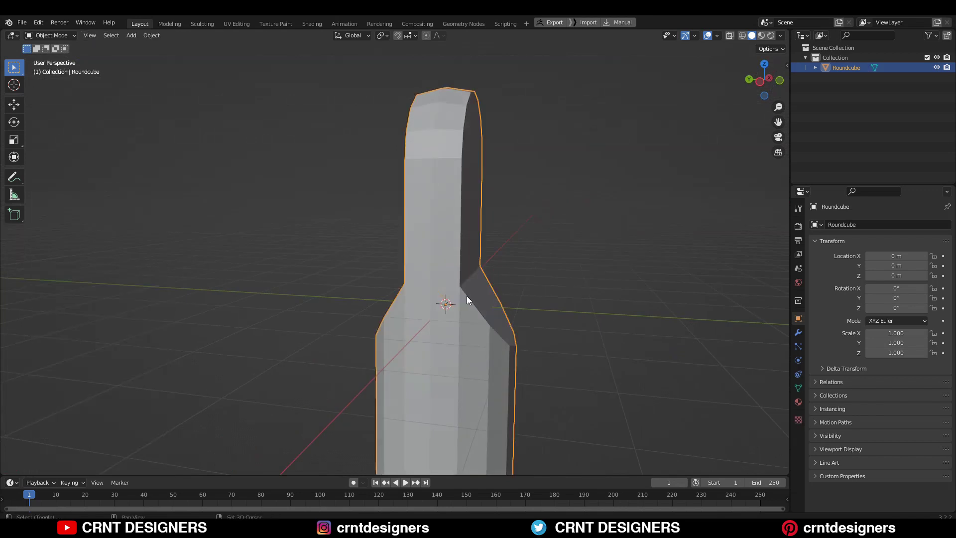
{"action": "key", "text": "shift+d"}
{"action": "key", "text": "Escape"}
{"action": "key", "text": "m"}
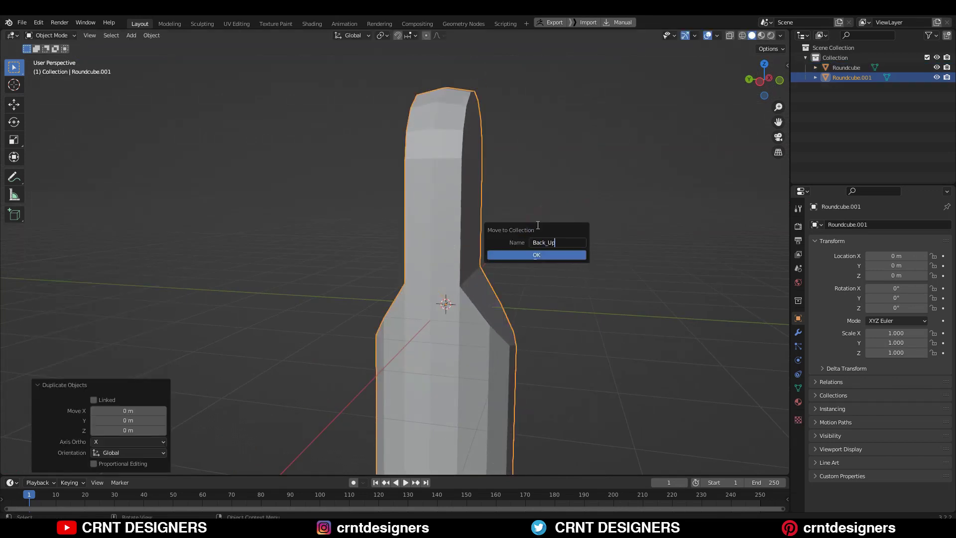
{"action": "left_click", "coordinate": [536, 255]}
- Bevel the shoulder edge with a 0.3 m width
{"action": "key", "text": "Tab"}
{"action": "left_click", "coordinate": [491, 275]}
{"action": "mouse_move", "coordinate": [476, 224]}
{"action": "middle_mouse_down"}
{"action": "mouse_move", "coordinate": [491, 275]}
{"action": "mouse_move", "coordinate": [478, 279]}
{"action": "middle_mouse_up"}
{"action": "left_click", "coordinate": [527, 267]}
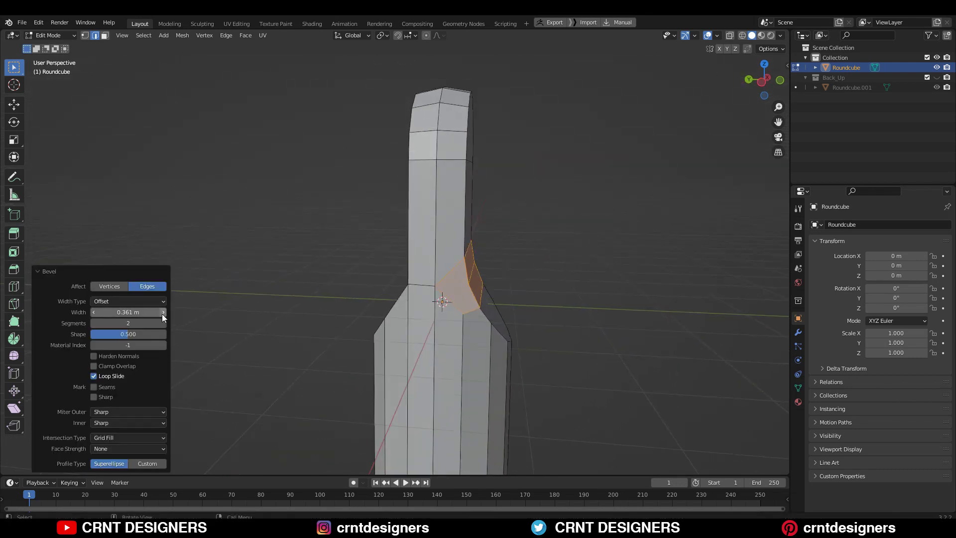
{"action": "type", "text": "0.3"}
{"action": "key", "text": "Return"}
{"action": "middle_click_drag", "start_coordinate": [199, 299], "coordinate": [600, 239], "text": "alt"}
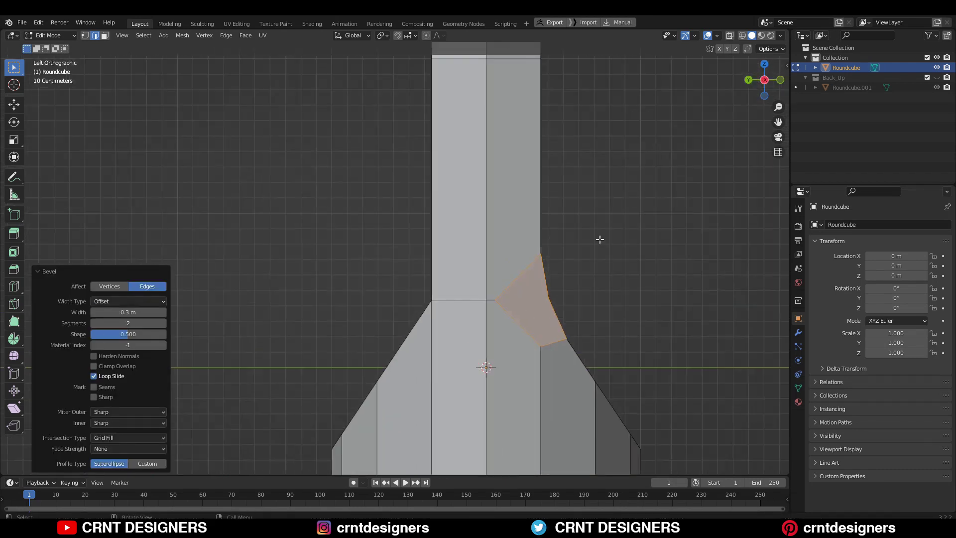
{"action": "scroll", "coordinate": [406, 215], "scroll_direction": "up", "scroll_amount": 5}
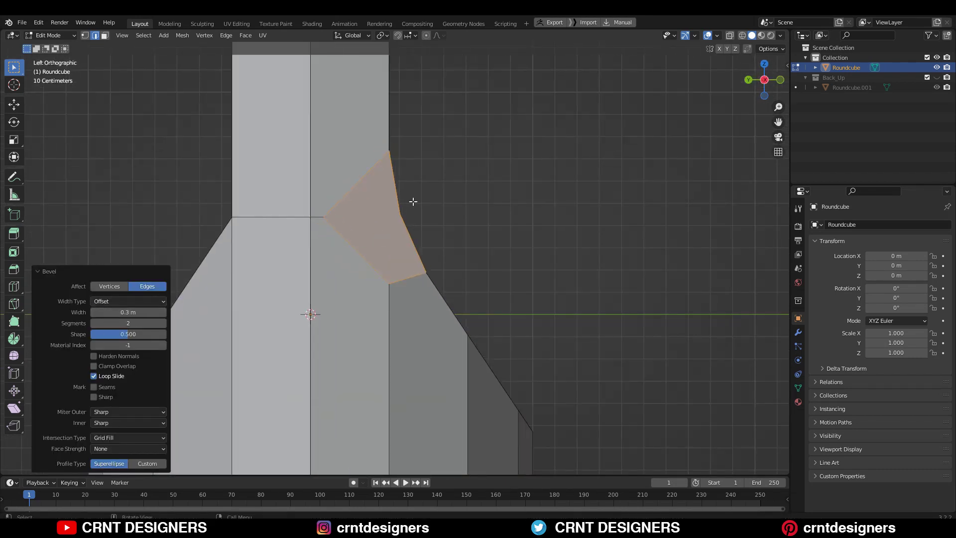
- Connect the bevel's corner vertices with an edge and merge a vertex into the centre
{"action": "key", "text": "1"}
{"action": "right_click", "coordinate": [438, 199]}
{"action": "left_click", "coordinate": [448, 197]}
{"action": "left_click", "coordinate": [376, 221]}
{"action": "right_click", "coordinate": [480, 196]}
{"action": "left_click", "coordinate": [480, 195]}
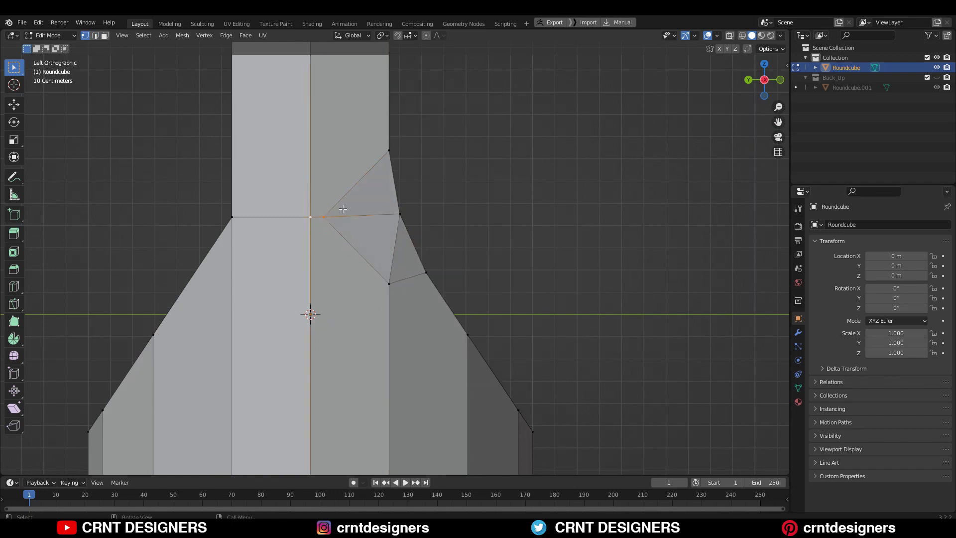
{"action": "key", "text": "m"}
{"action": "left_click", "coordinate": [348, 211]}
- Select the diagonal shoulder edge and dissolve it with Ctrl+X
{"action": "middle_click_drag", "start_coordinate": [434, 326], "coordinate": [446, 284], "text": "shift"}
{"action": "left_click", "coordinate": [452, 228], "text": "shift"}
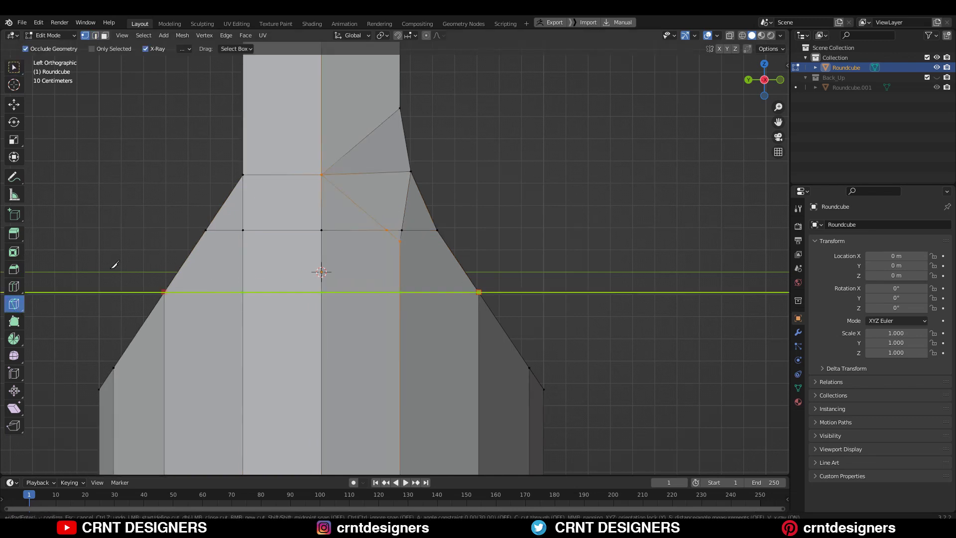
{"action": "middle_click_drag", "start_coordinate": [403, 215], "coordinate": [411, 261], "text": "shift"}
{"action": "left_click", "coordinate": [386, 172]}
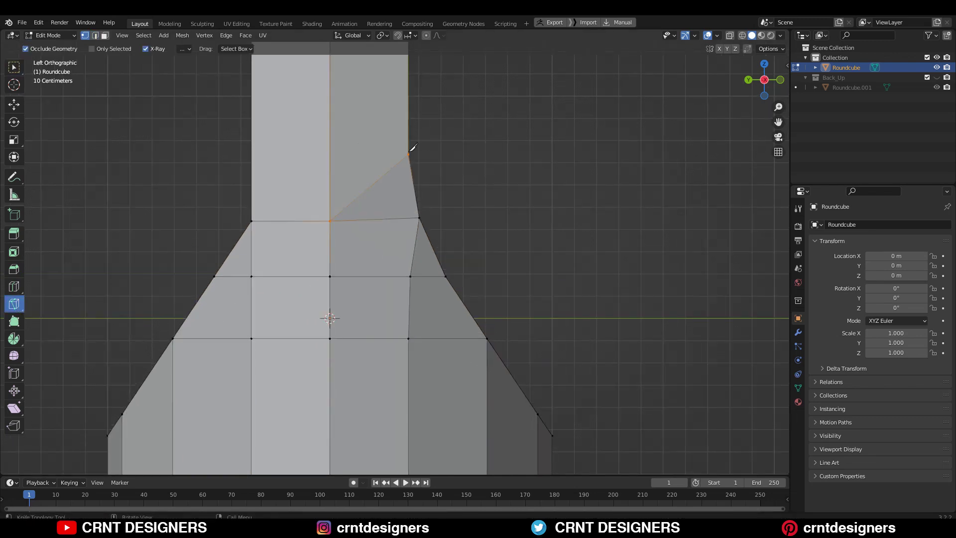
{"action": "key", "text": "ctrl+x"}
{"action": "mouse_move", "coordinate": [386, 190]}
{"action": "middle_mouse_down"}
{"action": "mouse_move", "coordinate": [395, 262]}
{"action": "mouse_move", "coordinate": [386, 277]}
{"action": "mouse_move", "coordinate": [402, 268]}
{"action": "mouse_move", "coordinate": [381, 194]}
{"action": "middle_mouse_up"}
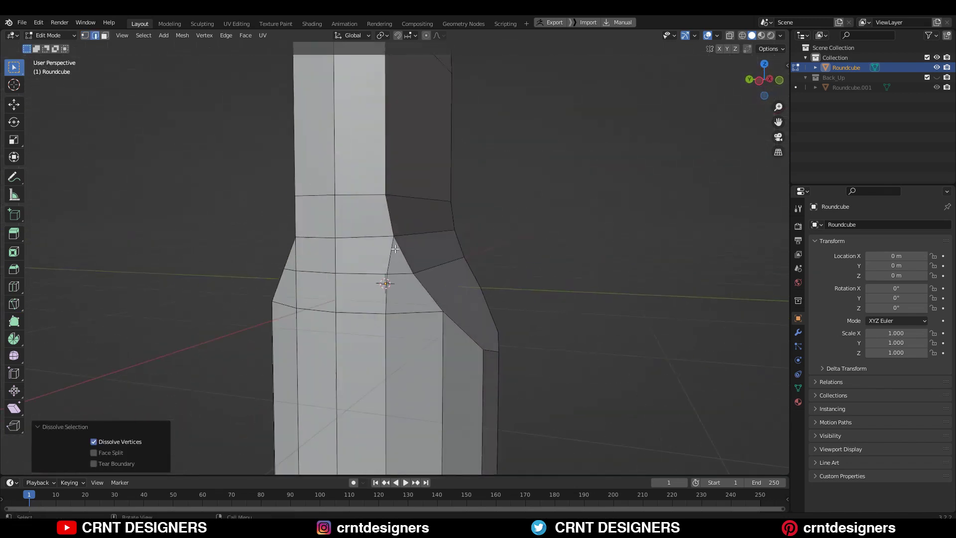
- Loop cut a new edge loop around the neck
{"action": "key", "text": "ctrl+r"}
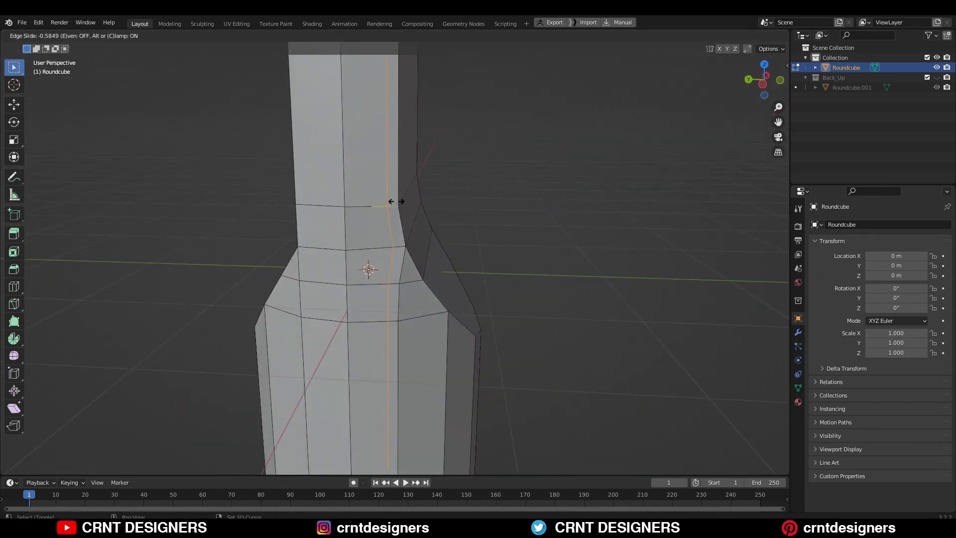
{"action": "left_click", "coordinate": [396, 201]}
{"action": "scroll", "coordinate": [396, 201], "scroll_direction": "down", "scroll_amount": 4}
- Add a loop cut and slide it down the bottle body
{"action": "key", "text": "Tab"}
{"action": "middle_click_drag", "start_coordinate": [399, 234], "coordinate": [434, 215]}
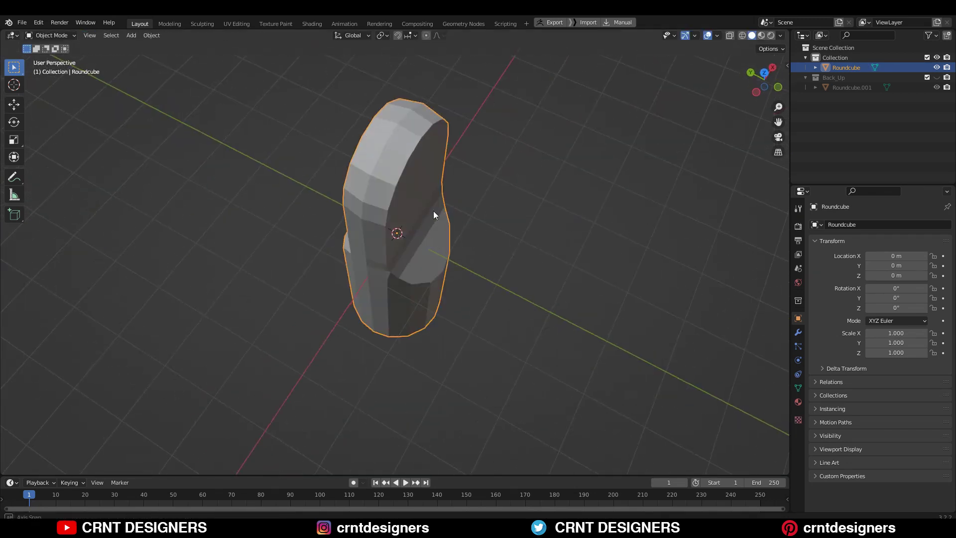
{"action": "key", "text": "Tab"}
{"action": "scroll", "coordinate": [433, 215], "scroll_direction": "up", "scroll_amount": 4}
{"action": "left_click", "coordinate": [764, 80]}
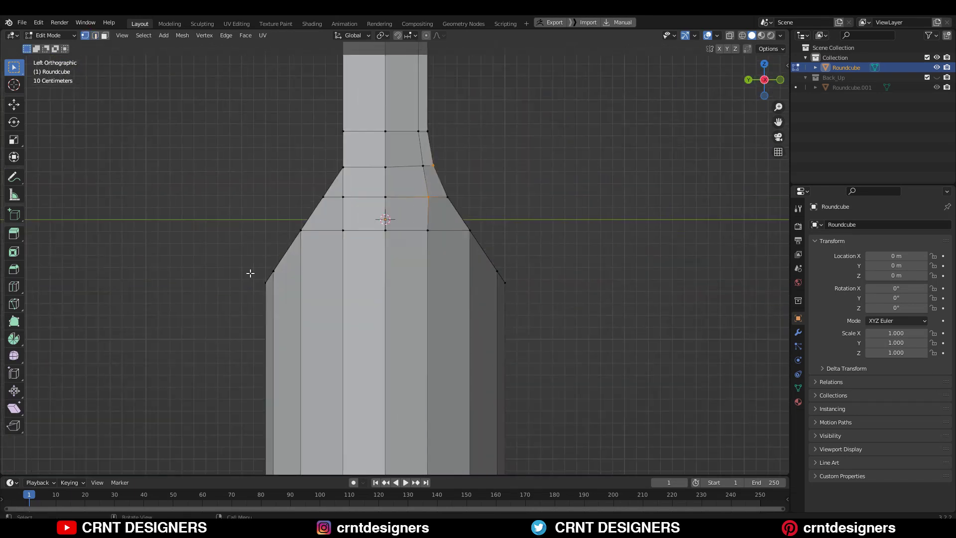
{"action": "left_click", "coordinate": [433, 151]}
{"action": "middle_click_drag", "start_coordinate": [478, 202], "coordinate": [472, 214], "text": "shift"}
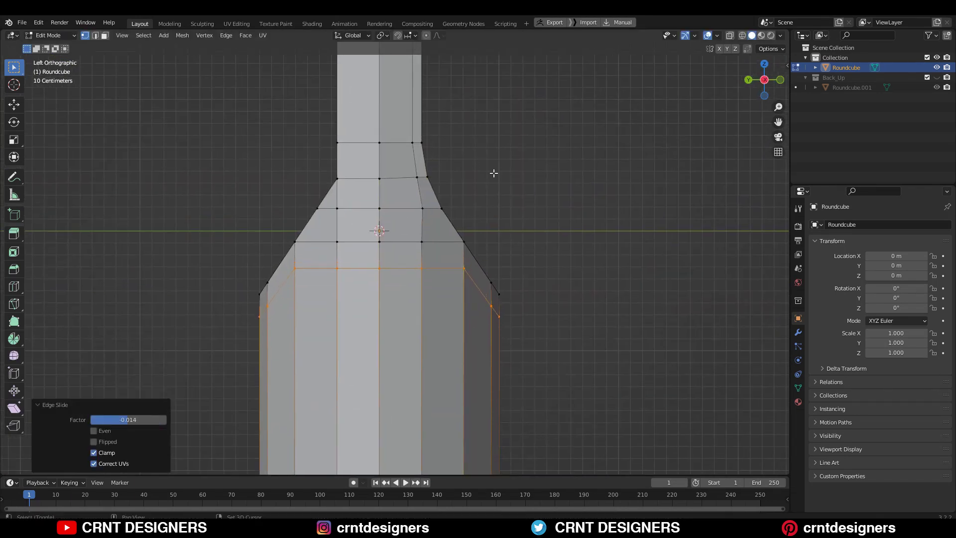
{"action": "scroll", "coordinate": [494, 173], "scroll_direction": "up", "scroll_amount": 5, "text": "shift"}
- Add a loop across the shoulder and knife-cut a new edge down it
{"action": "key", "text": "ctrl+r"}
{"action": "left_click", "coordinate": [417, 115]}
{"action": "scroll", "coordinate": [249, 249], "scroll_direction": "up", "scroll_amount": 3}
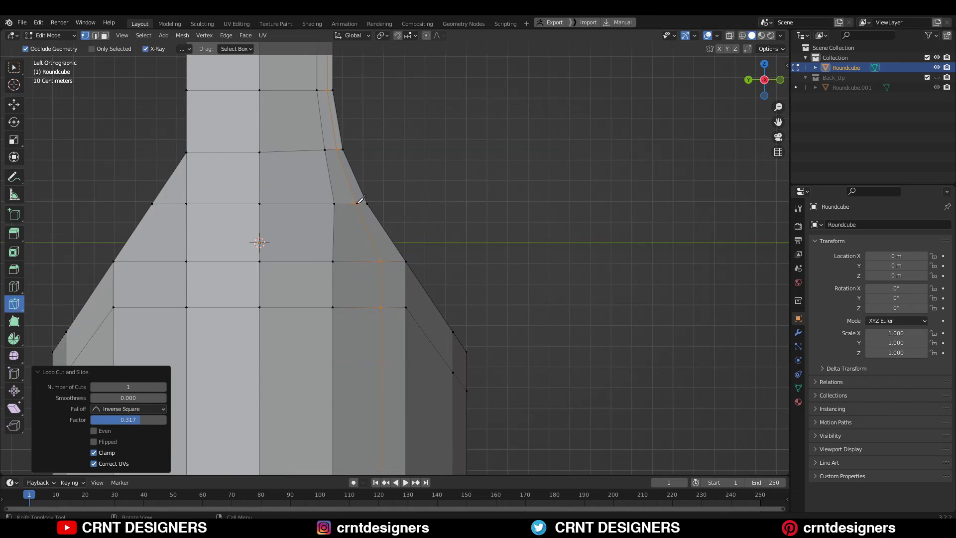
{"action": "key", "text": "Return"}
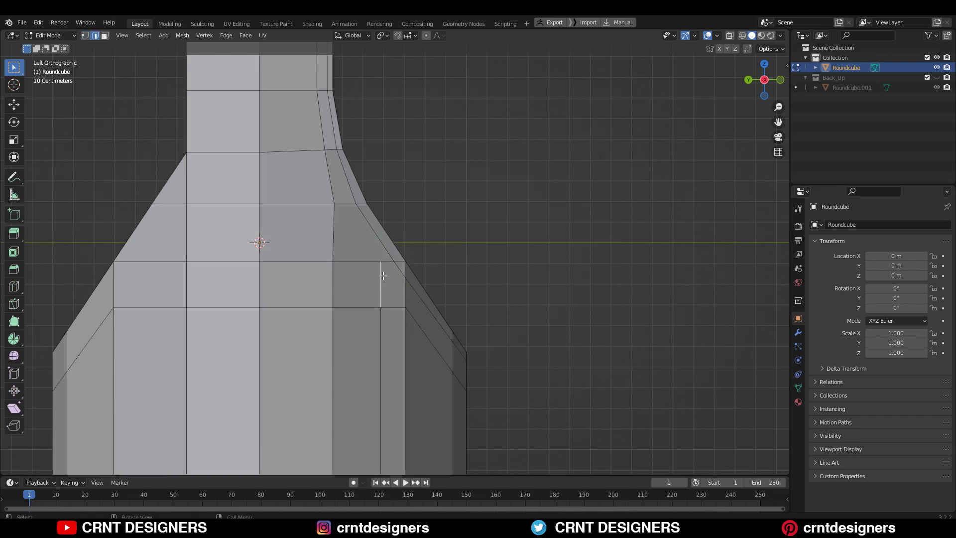
{"action": "scroll", "coordinate": [383, 275], "scroll_direction": "down", "scroll_amount": 4}
{"action": "scroll", "coordinate": [383, 275], "scroll_direction": "up", "scroll_amount": 4}
- Slide a shoulder vertex down its edge by a 0.167 factor
{"action": "key", "text": "1"}
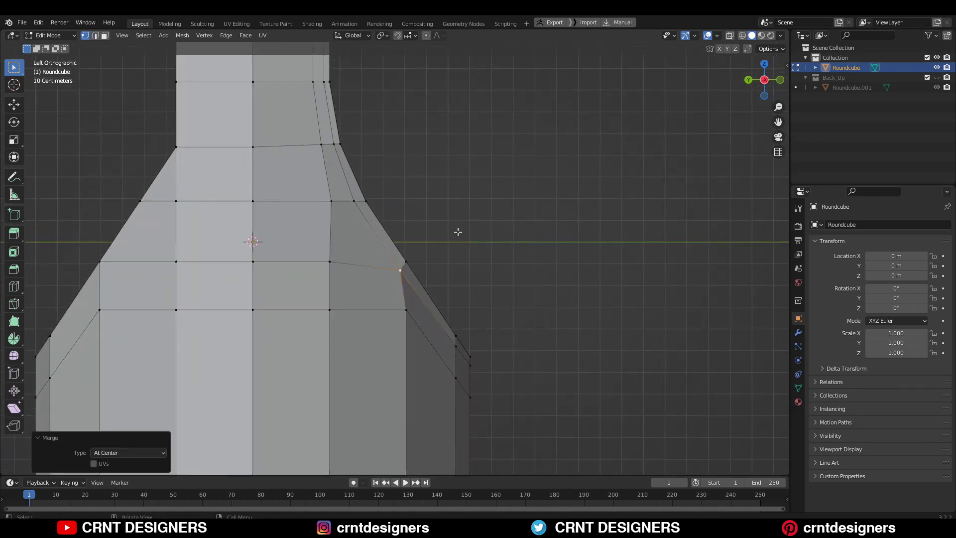
{"action": "middle_click_drag", "start_coordinate": [458, 231], "coordinate": [389, 255]}
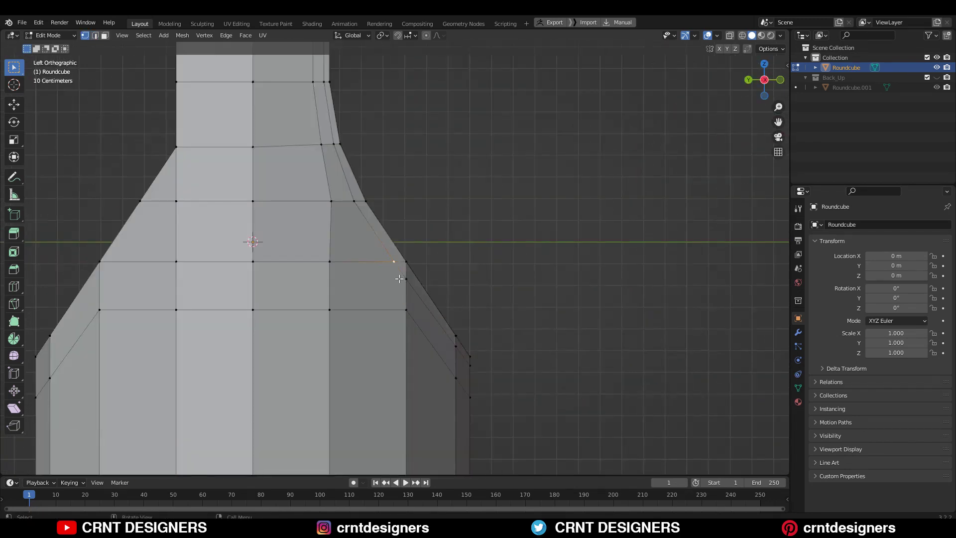
{"action": "left_click", "coordinate": [412, 309]}
{"action": "middle_click_drag", "start_coordinate": [412, 310], "coordinate": [456, 360], "text": "shift"}
{"action": "key", "text": "g"}
{"action": "key", "text": "g"}
{"action": "left_click", "coordinate": [453, 309]}
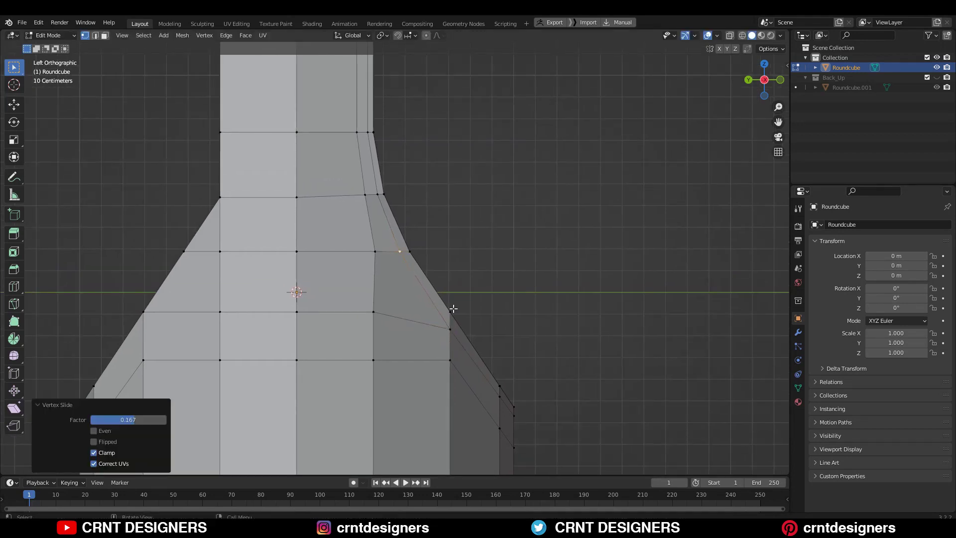
{"action": "left_click", "coordinate": [468, 287]}
{"action": "scroll", "coordinate": [428, 248], "scroll_direction": "down", "scroll_amount": 2}
{"action": "scroll", "coordinate": [429, 247], "scroll_direction": "down", "scroll_amount": 2}
{"action": "scroll", "coordinate": [433, 239], "scroll_direction": "down", "scroll_amount": 3}
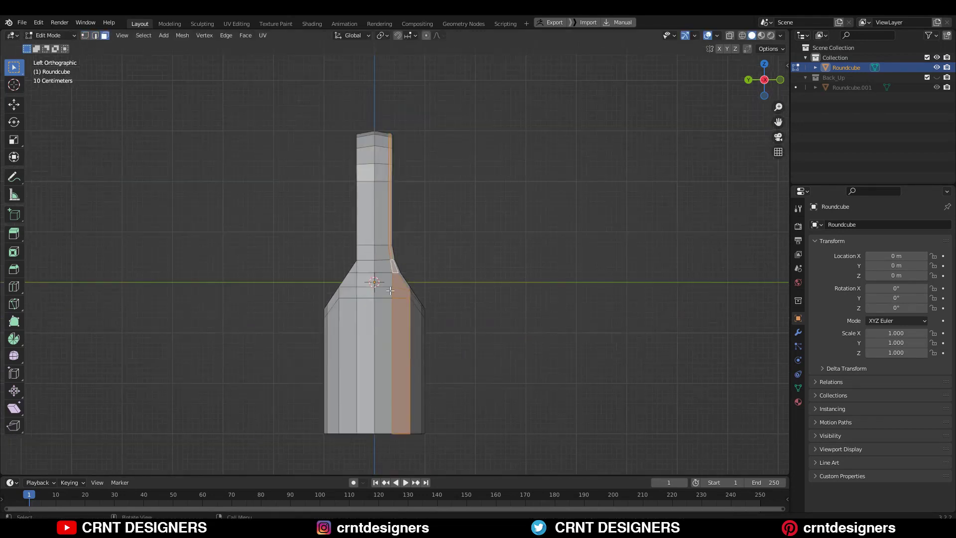
{"action": "scroll", "coordinate": [441, 227], "scroll_direction": "up", "scroll_amount": 3}
{"action": "middle_click_drag", "start_coordinate": [441, 227], "coordinate": [378, 239]}
- Select all and symmetrize the mesh from -X to +X
{"action": "key", "text": "a"}
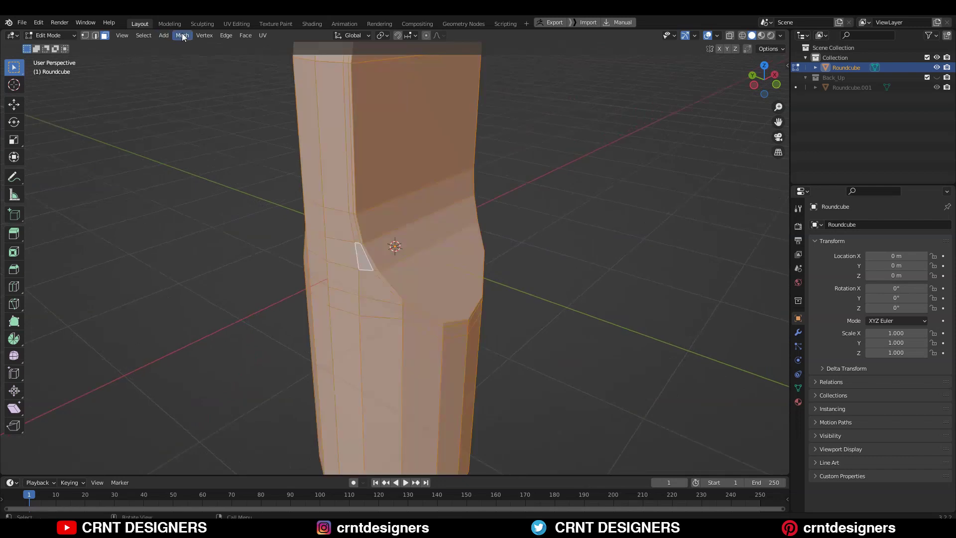
{"action": "left_click", "coordinate": [182, 36]}
{"action": "left_click", "coordinate": [205, 174]}
{"action": "key", "text": "ctrl+z"}
{"action": "left_click", "coordinate": [182, 36]}
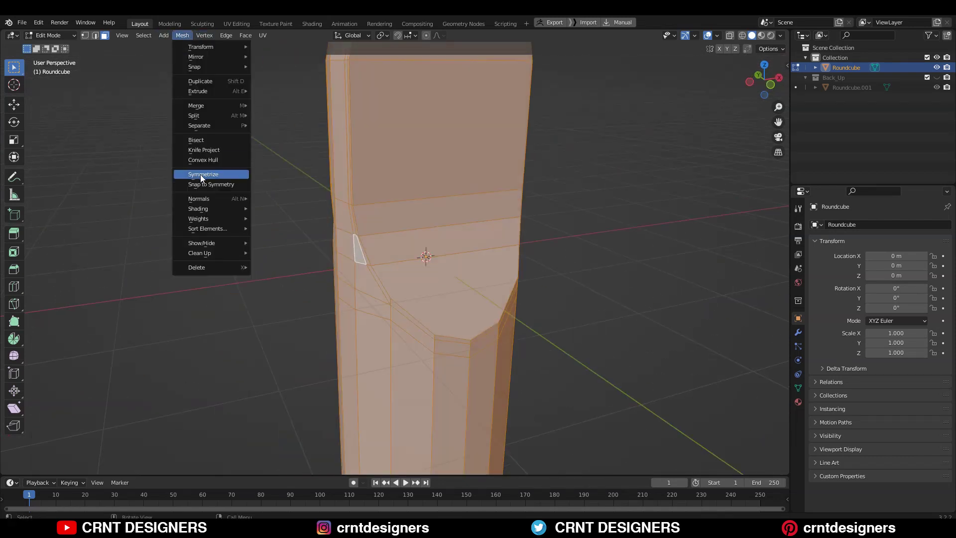
{"action": "left_click", "coordinate": [202, 174]}
{"action": "left_click", "coordinate": [128, 453]}
{"action": "mouse_move", "coordinate": [449, 259]}
{"action": "middle_mouse_down"}
{"action": "mouse_move", "coordinate": [583, 267]}
{"action": "mouse_move", "coordinate": [546, 243]}
{"action": "mouse_move", "coordinate": [548, 251]}
{"action": "mouse_move", "coordinate": [590, 256]}
{"action": "middle_mouse_up"}
{"action": "key", "text": "Tab"}
{"action": "key", "text": "Tab"}
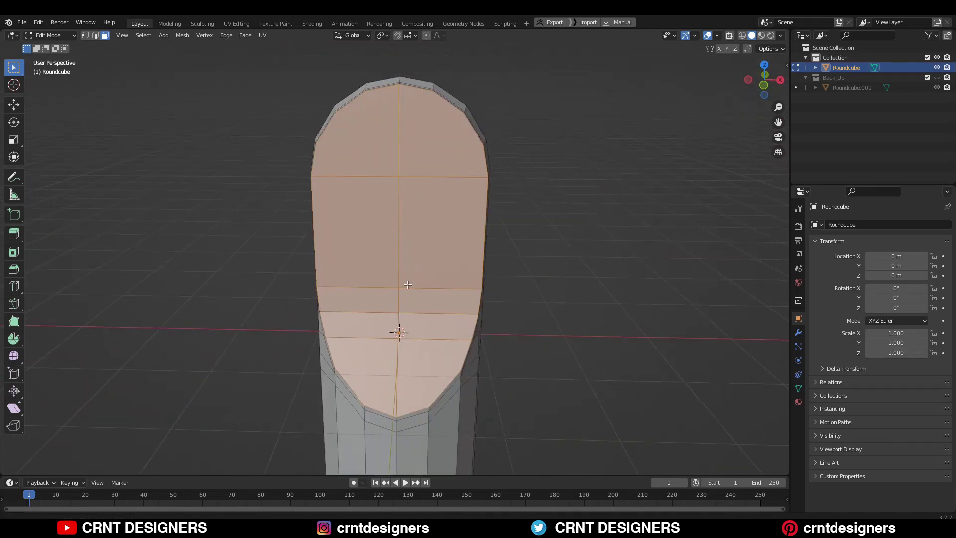
- Inset the front faces to form a rounded front panel
{"action": "key", "text": "i"}
{"action": "left_click", "coordinate": [590, 256]}
{"action": "key", "text": "KP_1"}
{"action": "key", "text": "alt+a"}
- Connect the front panel's vertex pairs into a vertical edge and select the top edge path
{"action": "right_click", "coordinate": [426, 188]}
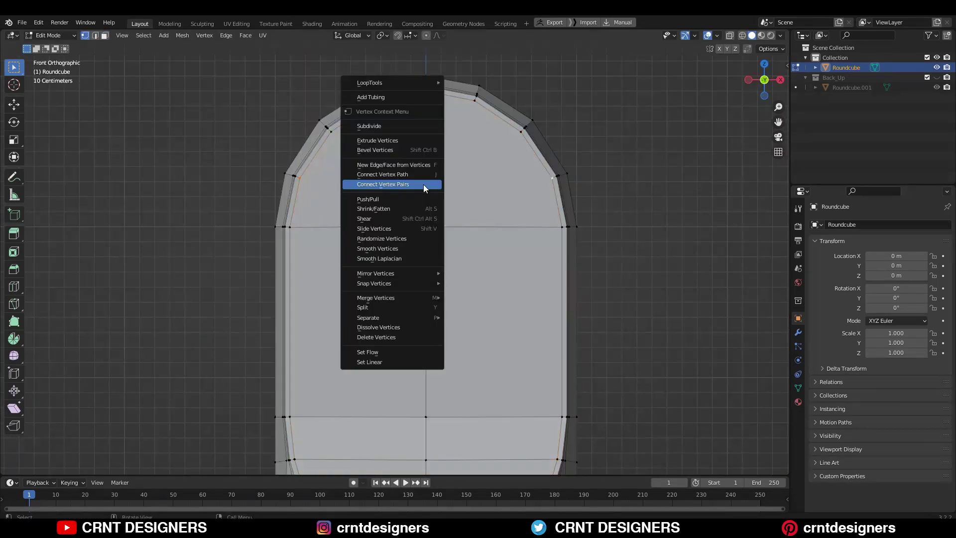
{"action": "key", "text": "shift+c"}
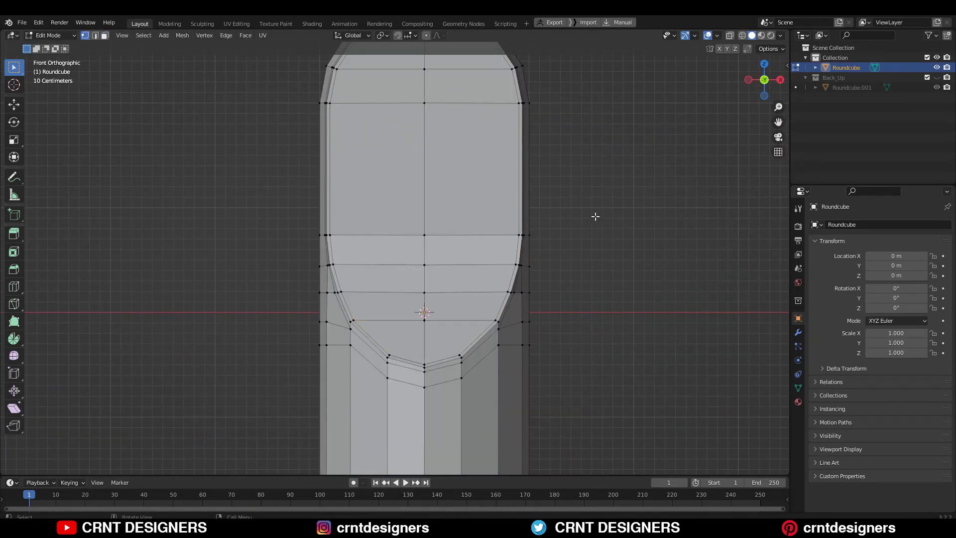
{"action": "scroll", "coordinate": [391, 128], "scroll_direction": "down", "scroll_amount": 2}
{"action": "right_click", "coordinate": [396, 241]}
{"action": "left_click", "coordinate": [396, 241]}
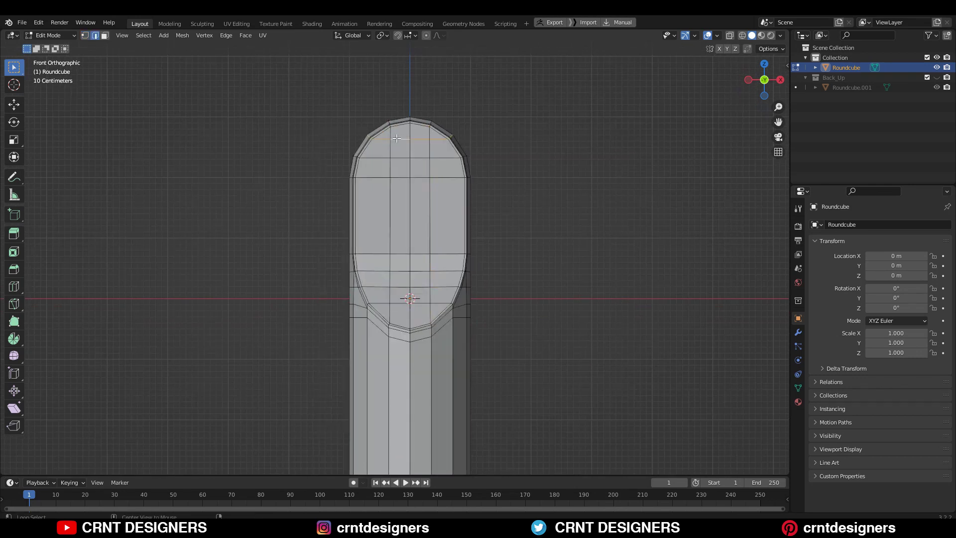
{"action": "left_click", "coordinate": [438, 139], "text": "ctrl"}
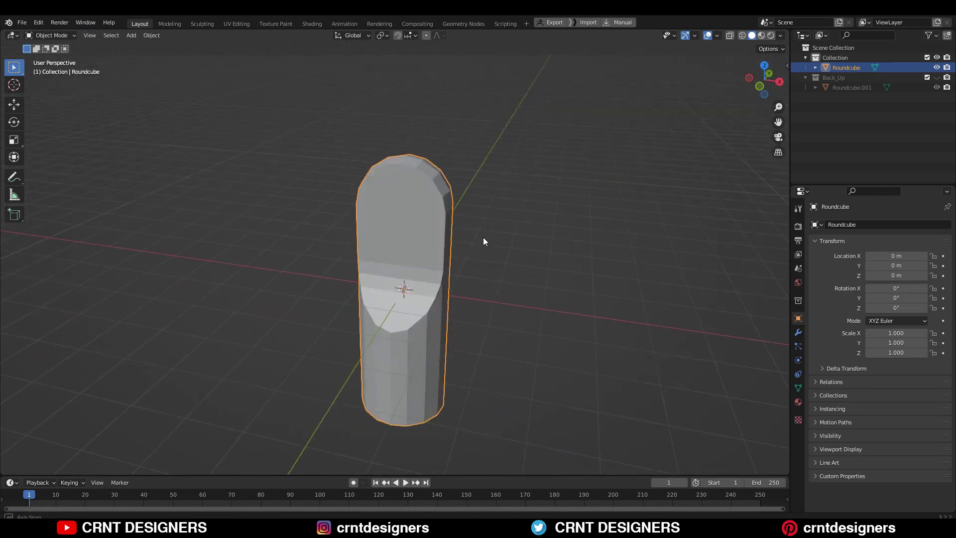
- Add a loop near the bottom and select the bottle's bottom rim loop
{"action": "middle_click_drag", "start_coordinate": [430, 301], "coordinate": [517, 271]}
{"action": "scroll", "coordinate": [503, 232], "scroll_direction": "up", "scroll_amount": 5}
{"action": "left_click", "coordinate": [503, 232]}
{"action": "left_click", "coordinate": [501, 363], "text": "alt"}
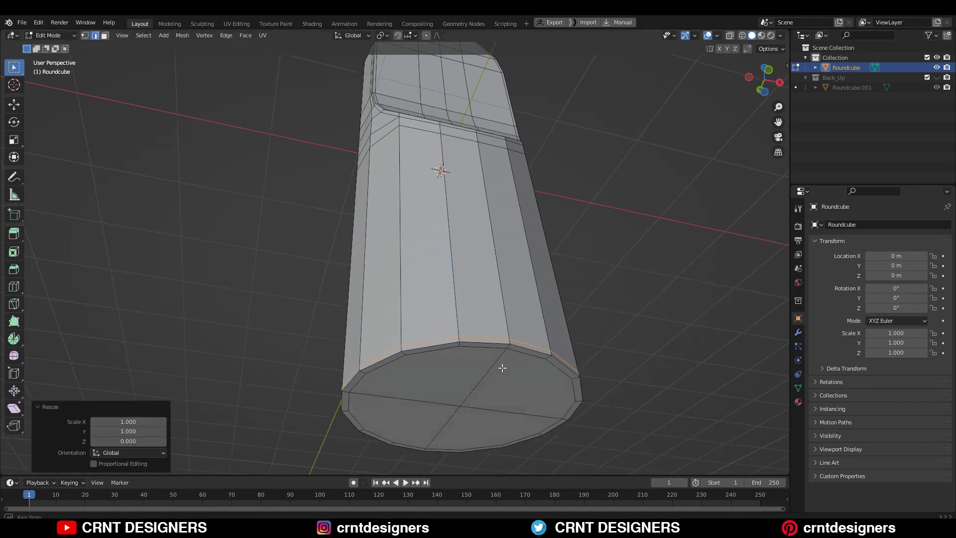
- Cap the open bottom with Edge > Grid Fill and select the new cap faces
{"action": "middle_click_drag", "start_coordinate": [501, 363], "coordinate": [508, 230]}
{"action": "middle_click_drag", "start_coordinate": [510, 177], "coordinate": [418, 228]}
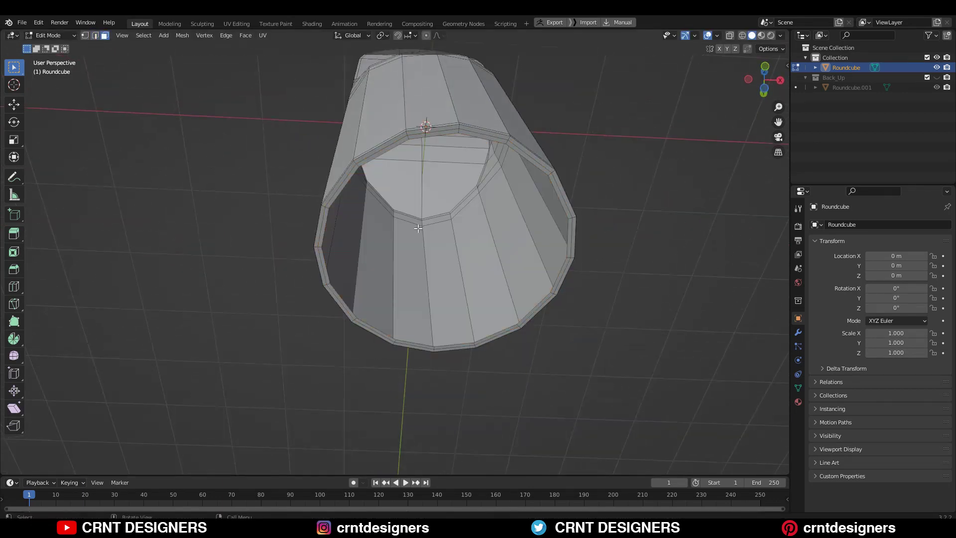
{"action": "left_click", "coordinate": [223, 37]}
{"action": "left_click", "coordinate": [279, 155]}
{"action": "left_click_drag", "start_coordinate": [534, 184], "coordinate": [368, 298]}
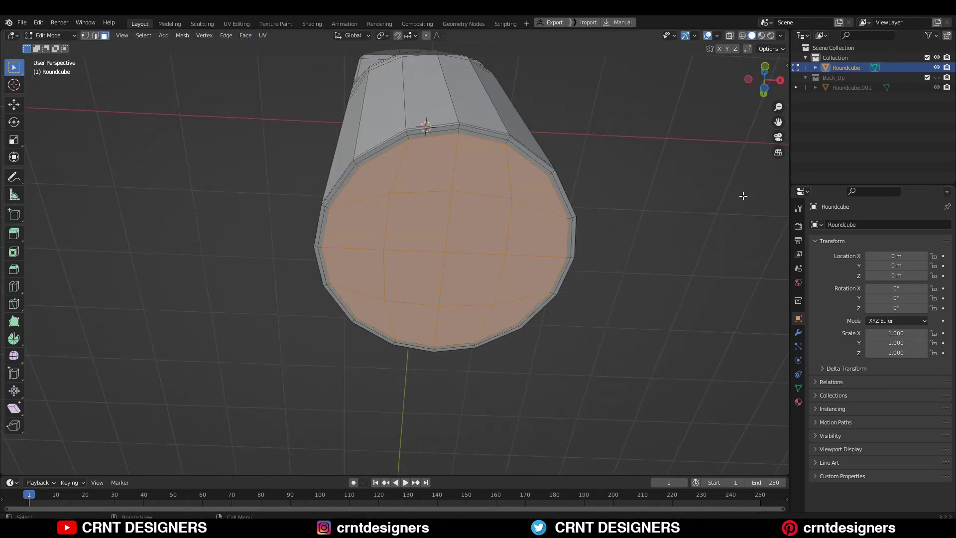
{"action": "mouse_move", "coordinate": [369, 298]}
{"action": "middle_mouse_down"}
{"action": "mouse_move", "coordinate": [612, 246]}
{"action": "mouse_move", "coordinate": [445, 347]}
{"action": "middle_mouse_up"}
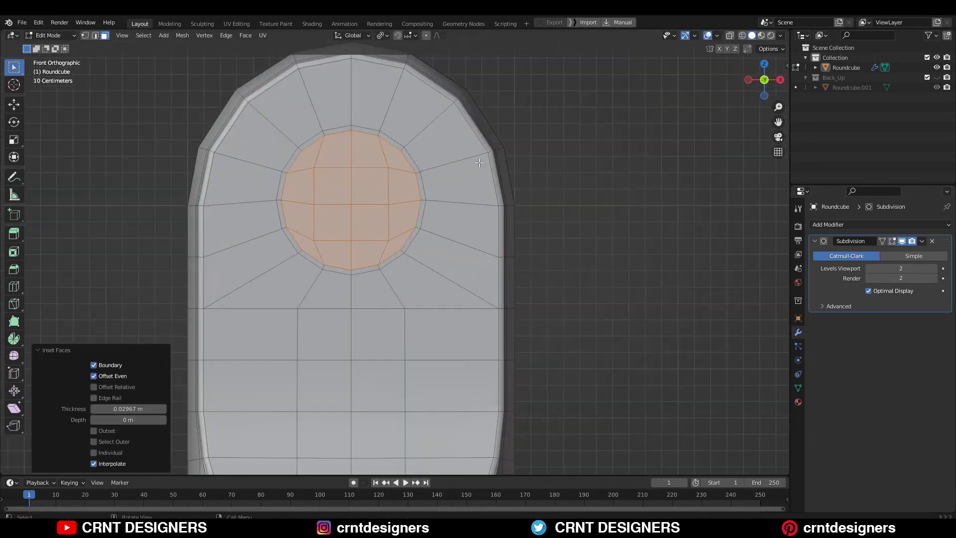
- Push the round top patch inward and delete its faces to open a hole
{"action": "middle_click_drag", "start_coordinate": [480, 163], "coordinate": [618, 135]}
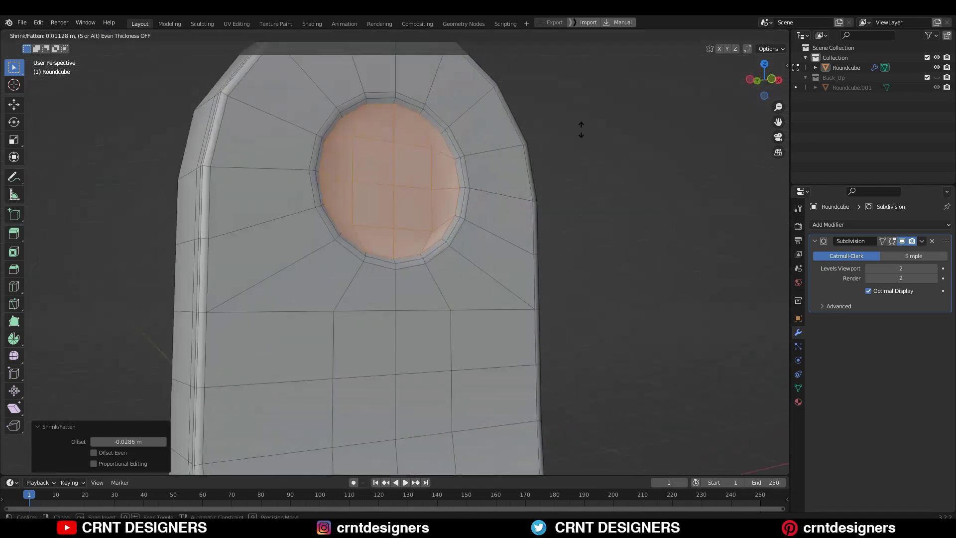
{"action": "left_click", "coordinate": [540, 143]}
{"action": "middle_click_drag", "start_coordinate": [540, 143], "coordinate": [615, 160]}
{"action": "key", "text": "x"}
{"action": "left_click", "coordinate": [489, 205]}
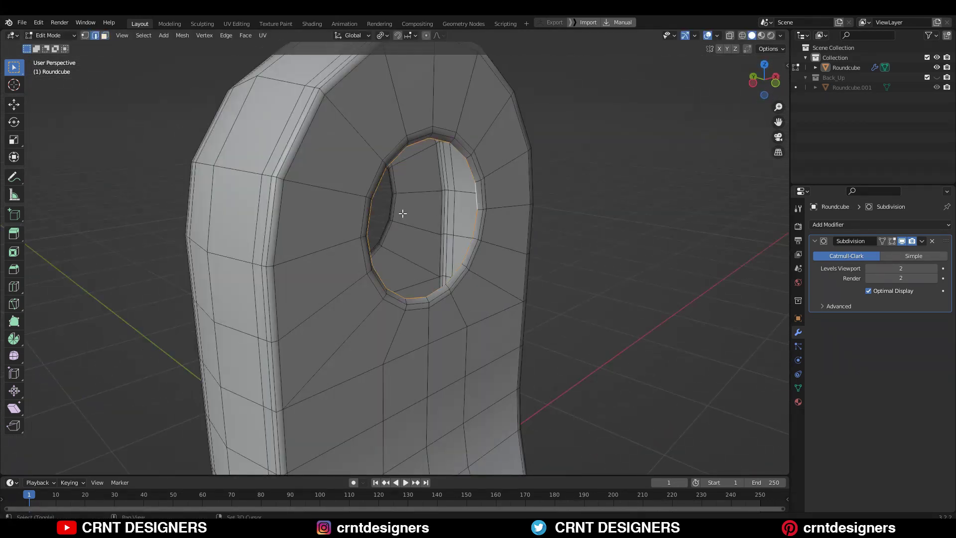
- Bridge the two hole rims into a tube and inset the rim twice
{"action": "mouse_move", "coordinate": [397, 213]}
{"action": "middle_mouse_down"}
{"action": "mouse_move", "coordinate": [498, 210]}
{"action": "mouse_move", "coordinate": [597, 189]}
{"action": "mouse_move", "coordinate": [598, 139]}
{"action": "middle_mouse_up"}
{"action": "key", "text": "ctrl+e"}
{"action": "left_click", "coordinate": [508, 209]}
{"action": "key", "text": "i"}
{"action": "left_click", "coordinate": [604, 193]}
{"action": "key", "text": "i"}
{"action": "left_click", "coordinate": [577, 229]}
{"action": "mouse_move", "coordinate": [576, 228]}
{"action": "middle_mouse_down"}
{"action": "mouse_move", "coordinate": [489, 240]}
{"action": "mouse_move", "coordinate": [511, 236]}
{"action": "mouse_move", "coordinate": [486, 326]}
{"action": "mouse_move", "coordinate": [574, 245]}
{"action": "middle_mouse_up"}
- Check the smoothed hole in Object Mode and deselect everything in Edit Mode
{"action": "key", "text": "Tab"}
{"action": "scroll", "coordinate": [478, 269], "scroll_direction": "down", "scroll_amount": 10}
{"action": "scroll", "coordinate": [487, 331], "scroll_direction": "up", "scroll_amount": 8}
{"action": "key", "text": "Tab"}
{"action": "key", "text": "alt+a"}
{"action": "mouse_move", "coordinate": [299, 224]}
{"action": "middle_mouse_down"}
{"action": "mouse_move", "coordinate": [338, 201]}
{"action": "mouse_move", "coordinate": [554, 142]}
{"action": "mouse_move", "coordinate": [519, 137]}
{"action": "mouse_move", "coordinate": [321, 278]}
{"action": "middle_mouse_up"}
{"action": "scroll", "coordinate": [338, 202], "scroll_direction": "down", "scroll_amount": 3}
{"action": "scroll", "coordinate": [338, 202], "scroll_direction": "down", "scroll_amount": 3}
{"action": "key", "text": "Tab"}
- Symmetrize the whole mesh from -Y to +Y and save as BRT 7.blend
{"action": "key", "text": "Tab"}
{"action": "key", "text": "a"}
{"action": "left_click", "coordinate": [182, 35]}
{"action": "left_click", "coordinate": [208, 171]}
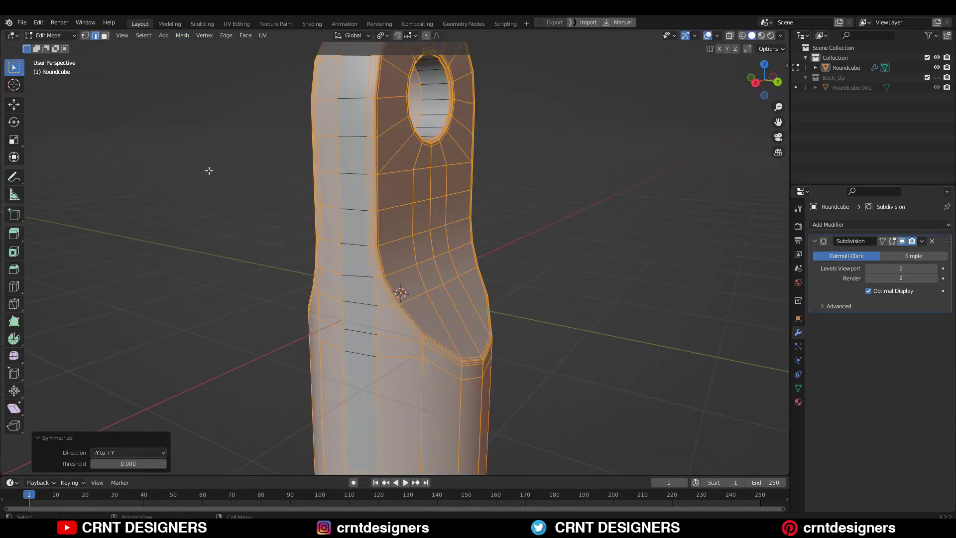
{"action": "key", "text": "Tab"}
{"action": "middle_click_drag", "start_coordinate": [208, 170], "coordinate": [471, 162]}
{"action": "scroll", "coordinate": [471, 163], "scroll_direction": "down", "scroll_amount": 3}
{"action": "middle_click_drag", "start_coordinate": [426, 212], "coordinate": [446, 231]}
{"action": "key", "text": "KP_1"}
{"action": "key", "text": "ctrl+s"}
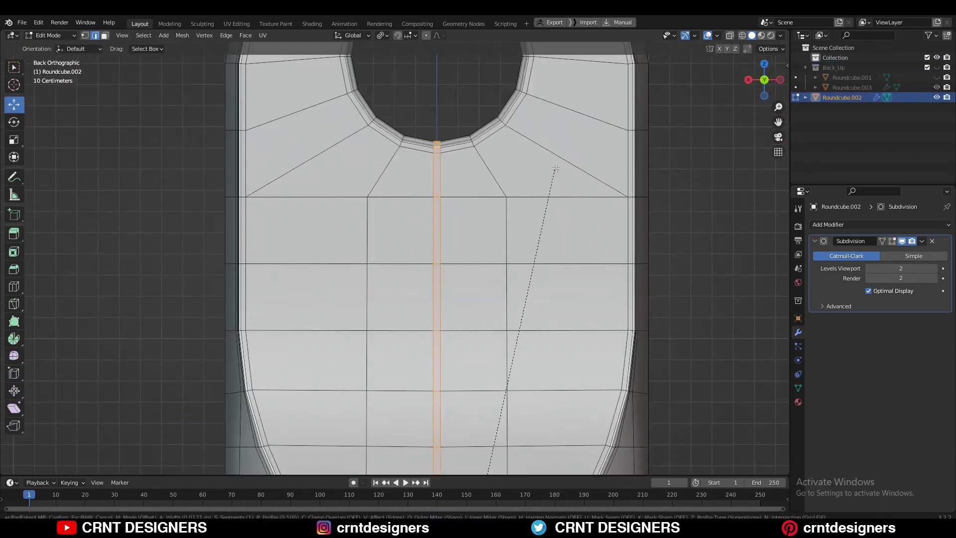
- Confirm the bevel on the centre edge and inspect the smoothed top
{"action": "left_click", "coordinate": [556, 169]}
{"action": "scroll", "coordinate": [493, 267], "scroll_direction": "down", "scroll_amount": 6}
{"action": "scroll", "coordinate": [513, 158], "scroll_direction": "down", "scroll_amount": 4}
{"action": "scroll", "coordinate": [512, 196], "scroll_direction": "up", "scroll_amount": 4}
{"action": "scroll", "coordinate": [513, 196], "scroll_direction": "up", "scroll_amount": 3}
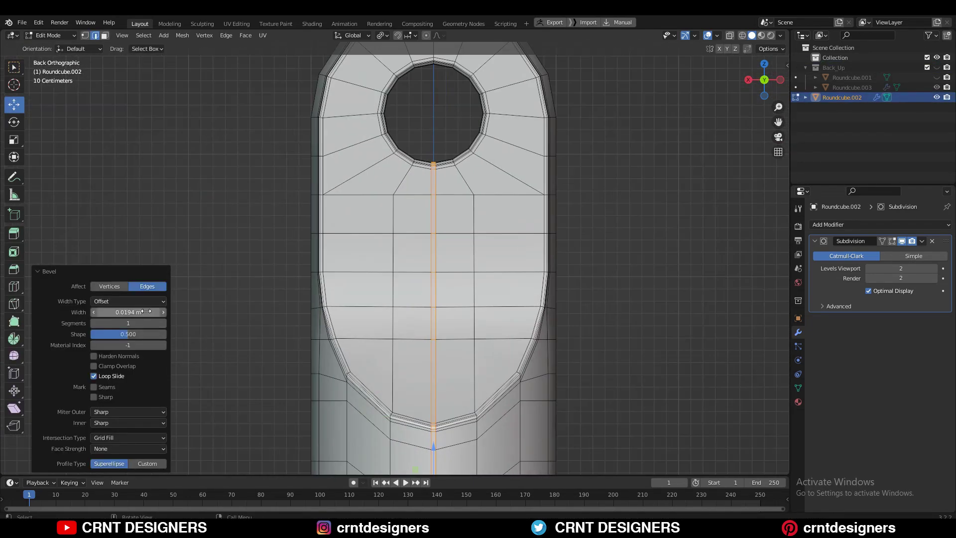
{"action": "right_click", "coordinate": [484, 220]}
{"action": "key", "text": "Tab"}
{"action": "scroll", "coordinate": [472, 284], "scroll_direction": "down", "scroll_amount": 3}
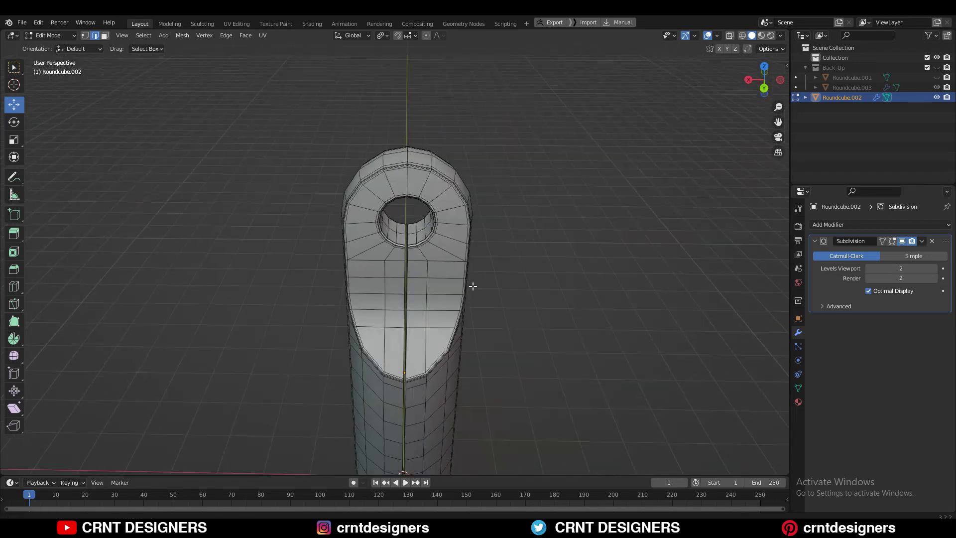
{"action": "mouse_move", "coordinate": [471, 284]}
{"action": "middle_mouse_down"}
{"action": "mouse_move", "coordinate": [515, 216]}
{"action": "mouse_move", "coordinate": [433, 207]}
{"action": "middle_mouse_up"}
{"action": "scroll", "coordinate": [434, 184], "scroll_direction": "up", "scroll_amount": 3}
- In Back Ortho view, knife a seam from the neck hole down the centre
{"action": "key", "text": "ctrl+KP_1"}
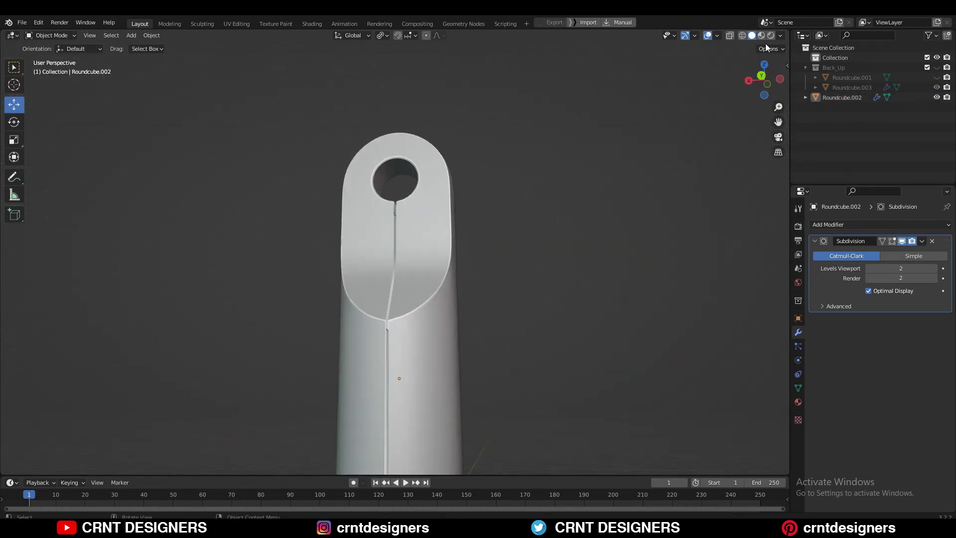
{"action": "key", "text": "Tab"}
{"action": "scroll", "coordinate": [419, 226], "scroll_direction": "up", "scroll_amount": 3}
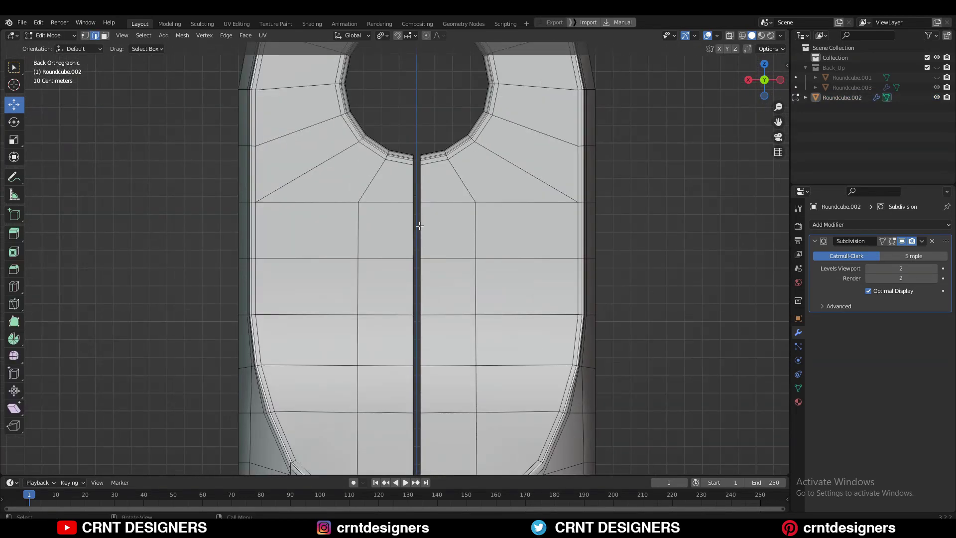
{"action": "left_click", "coordinate": [409, 148]}
{"action": "scroll", "coordinate": [409, 165], "scroll_direction": "down", "scroll_amount": 2}
{"action": "scroll", "coordinate": [399, 249], "scroll_direction": "down", "scroll_amount": 5}
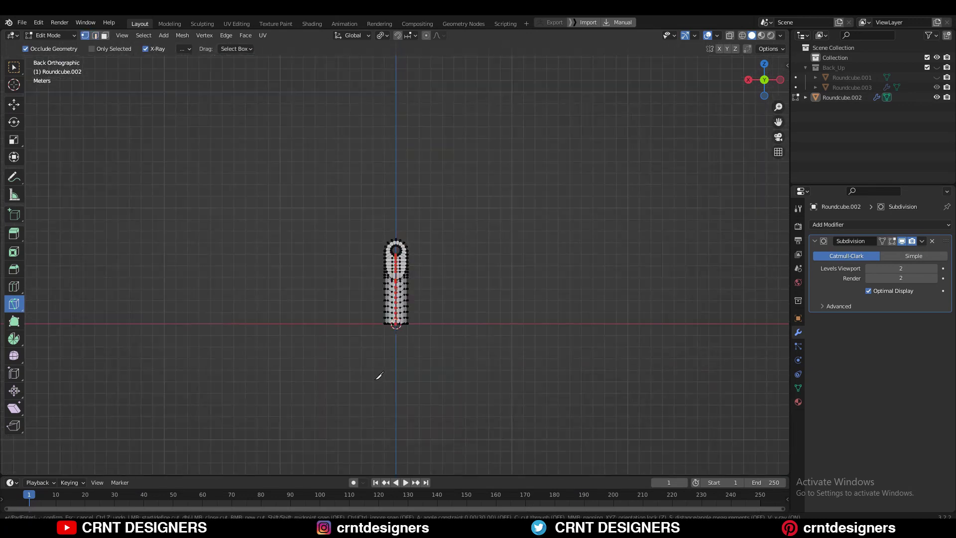
{"action": "scroll", "coordinate": [398, 279], "scroll_direction": "up", "scroll_amount": 5}
{"action": "scroll", "coordinate": [398, 279], "scroll_direction": "down", "scroll_amount": 2}
{"action": "scroll", "coordinate": [398, 279], "scroll_direction": "up", "scroll_amount": 2}
{"action": "key", "text": "Return"}
- With X-ray on, box-select the right half of the mesh, then turn X-ray off
{"action": "scroll", "coordinate": [399, 279], "scroll_direction": "down", "scroll_amount": 1}
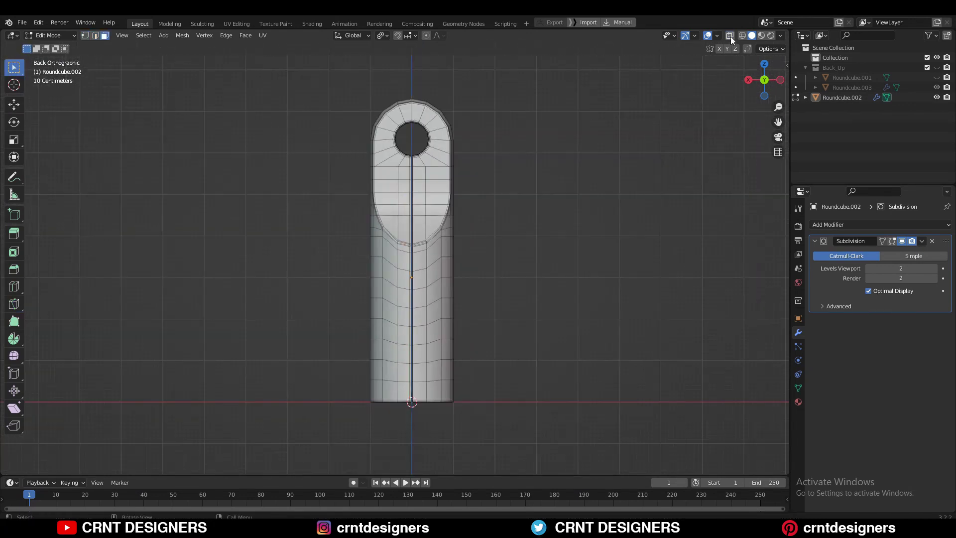
{"action": "left_click", "coordinate": [730, 37]}
{"action": "scroll", "coordinate": [448, 224], "scroll_direction": "up", "scroll_amount": 1}
{"action": "left_click_drag", "start_coordinate": [512, 60], "coordinate": [457, 220]}
{"action": "left_click_drag", "start_coordinate": [413, 475], "coordinate": [414, 473]}
{"action": "scroll", "coordinate": [540, 145], "scroll_direction": "up", "scroll_amount": 5}
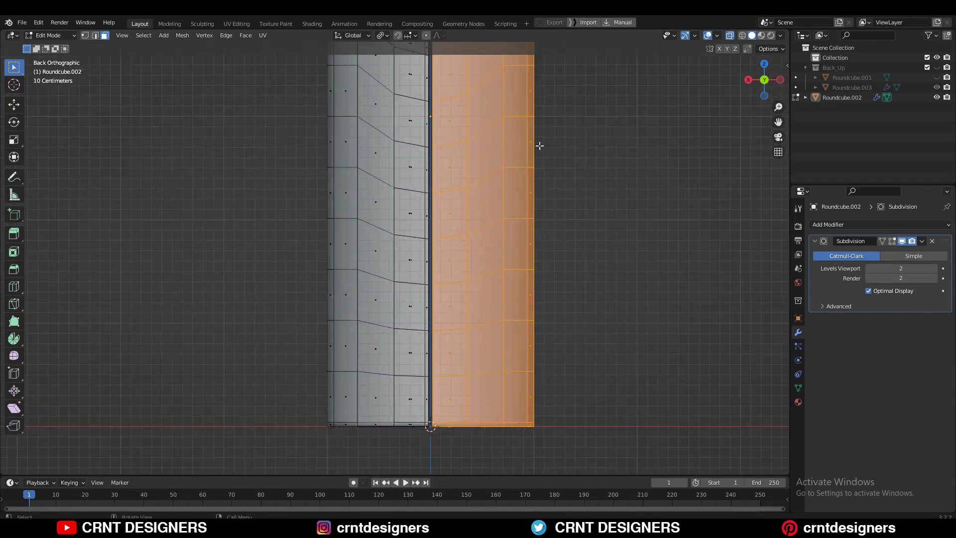
{"action": "scroll", "coordinate": [527, 284], "scroll_direction": "down", "scroll_amount": 6}
{"action": "scroll", "coordinate": [526, 148], "scroll_direction": "up", "scroll_amount": 4}
{"action": "left_click", "coordinate": [730, 42]}
{"action": "middle_click_drag", "start_coordinate": [498, 224], "coordinate": [418, 237]}
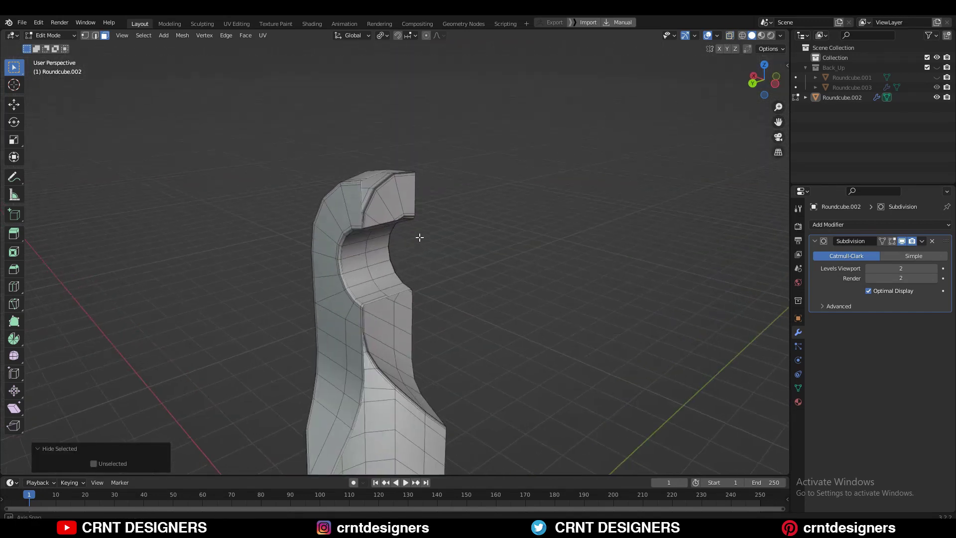
{"action": "scroll", "coordinate": [415, 305], "scroll_direction": "up", "scroll_amount": 3}
{"action": "scroll", "coordinate": [414, 305], "scroll_direction": "up", "scroll_amount": 3}
- In edge mode with X-ray, select the edges along the cut side
{"action": "key", "text": "2"}
{"action": "mouse_move", "coordinate": [507, 310]}
{"action": "middle_mouse_down"}
{"action": "mouse_move", "coordinate": [548, 199]}
{"action": "mouse_move", "coordinate": [600, 106]}
{"action": "middle_mouse_up"}
{"action": "key", "text": "alt+z"}
{"action": "left_click_drag", "start_coordinate": [381, 382], "coordinate": [381, 382]}
{"action": "mouse_move", "coordinate": [381, 382]}
{"action": "middle_mouse_down"}
{"action": "mouse_move", "coordinate": [617, 179]}
{"action": "mouse_move", "coordinate": [535, 232]}
{"action": "middle_mouse_up"}
{"action": "middle_click_drag", "start_coordinate": [507, 288], "coordinate": [556, 220]}
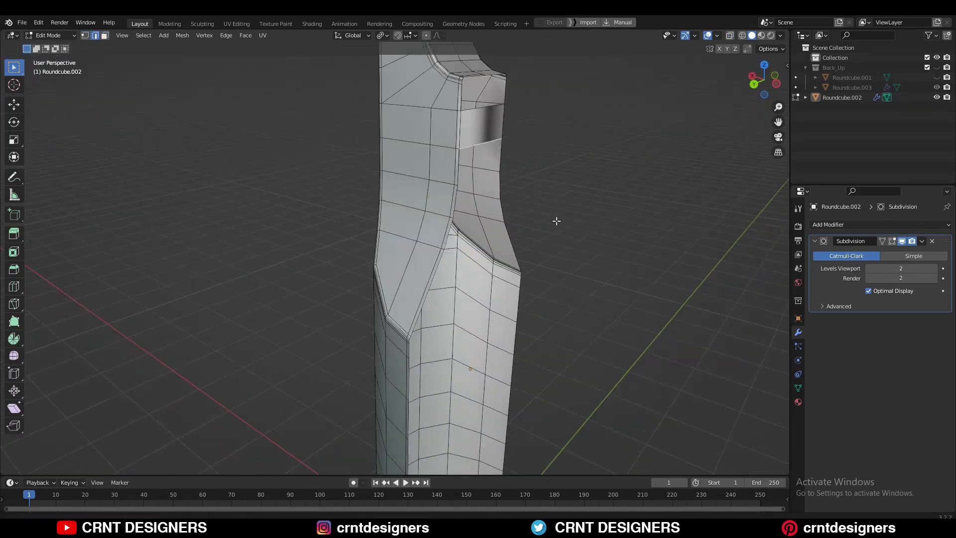
{"action": "mouse_move", "coordinate": [547, 276]}
{"action": "middle_mouse_down"}
{"action": "mouse_move", "coordinate": [593, 160]}
{"action": "mouse_move", "coordinate": [548, 239]}
{"action": "middle_mouse_up"}
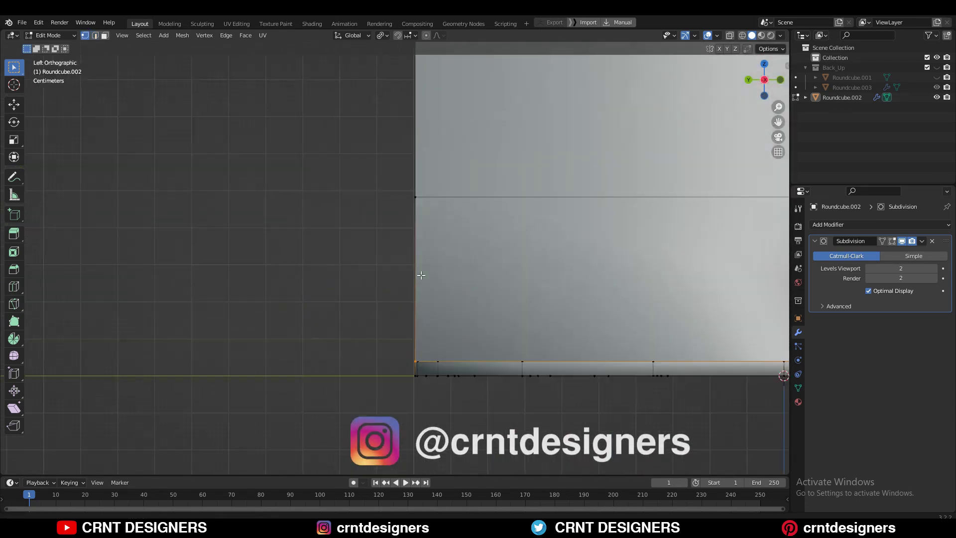
- Knife new cuts across the side and dissolve the unwanted edges
{"action": "left_click", "coordinate": [16, 306]}
{"action": "scroll", "coordinate": [424, 325], "scroll_direction": "down", "scroll_amount": 5}
{"action": "key", "text": "Return"}
{"action": "scroll", "coordinate": [424, 326], "scroll_direction": "up", "scroll_amount": 5}
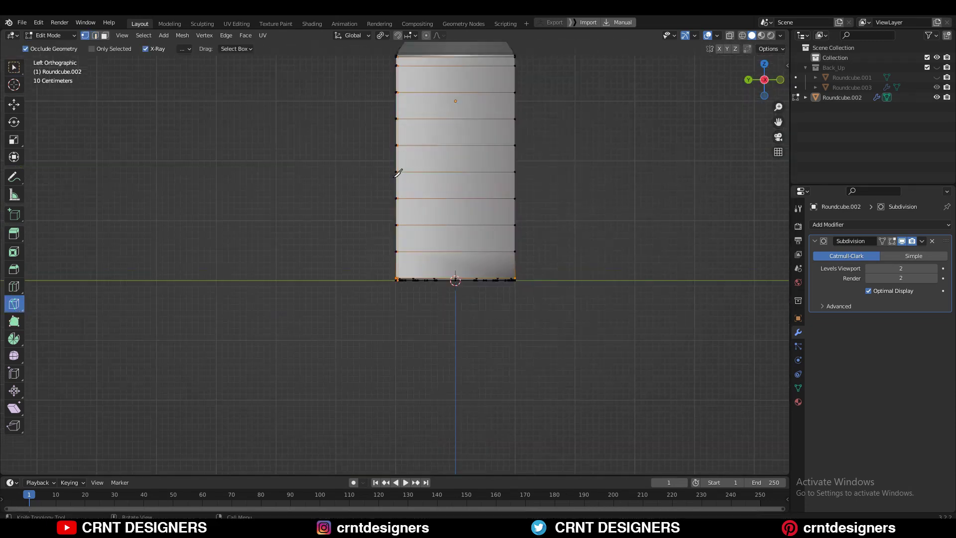
{"action": "mouse_move", "coordinate": [424, 325]}
{"action": "middle_mouse_down"}
{"action": "mouse_move", "coordinate": [427, 307]}
{"action": "mouse_move", "coordinate": [355, 325]}
{"action": "middle_mouse_up"}
{"action": "key", "text": "ctrl+x"}
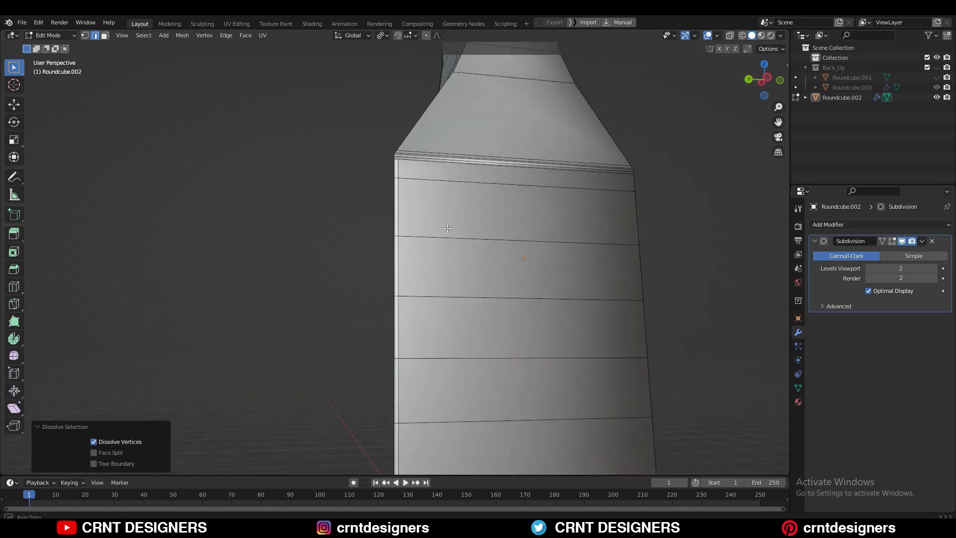
- Slide an edge loop close to the lower body's top rim, undoing a stray change
{"action": "key", "text": "g"}
{"action": "key", "text": "g"}
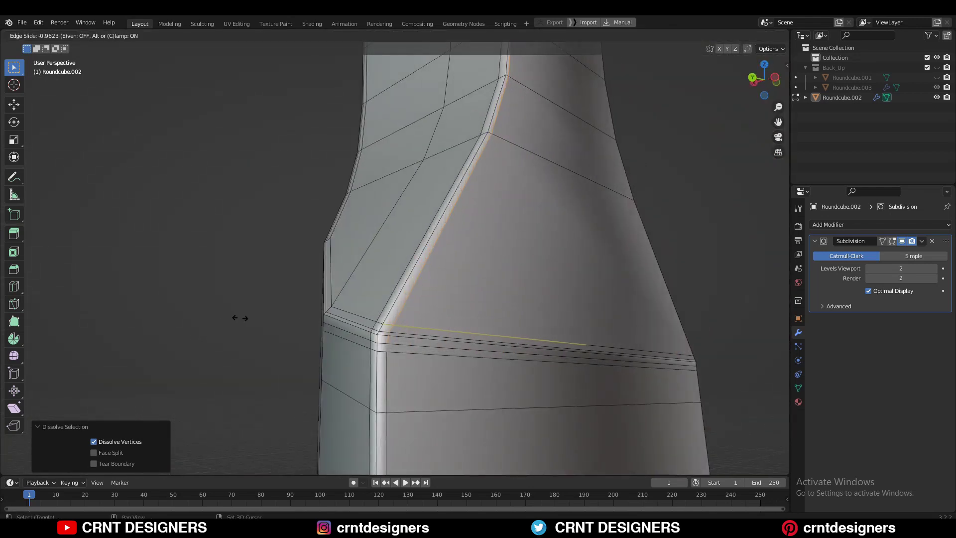
{"action": "scroll", "coordinate": [228, 314], "scroll_direction": "up", "scroll_amount": 3}
{"action": "left_click", "coordinate": [382, 389], "text": "alt+shift"}
{"action": "left_click", "coordinate": [403, 372]}
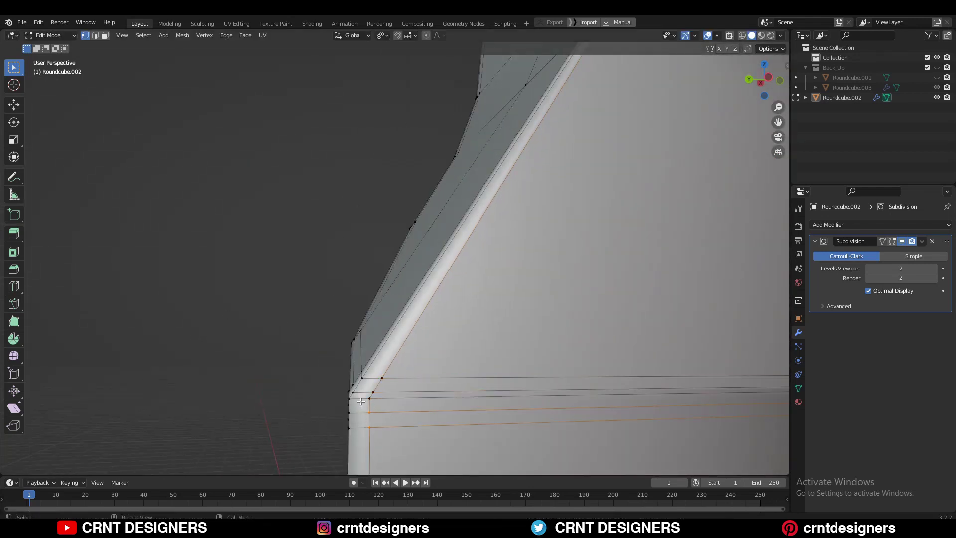
{"action": "right_click", "coordinate": [404, 223]}
{"action": "scroll", "coordinate": [481, 252], "scroll_direction": "down", "scroll_amount": 5}
{"action": "scroll", "coordinate": [480, 251], "scroll_direction": "up", "scroll_amount": 5}
{"action": "key", "text": "ctrl+z"}
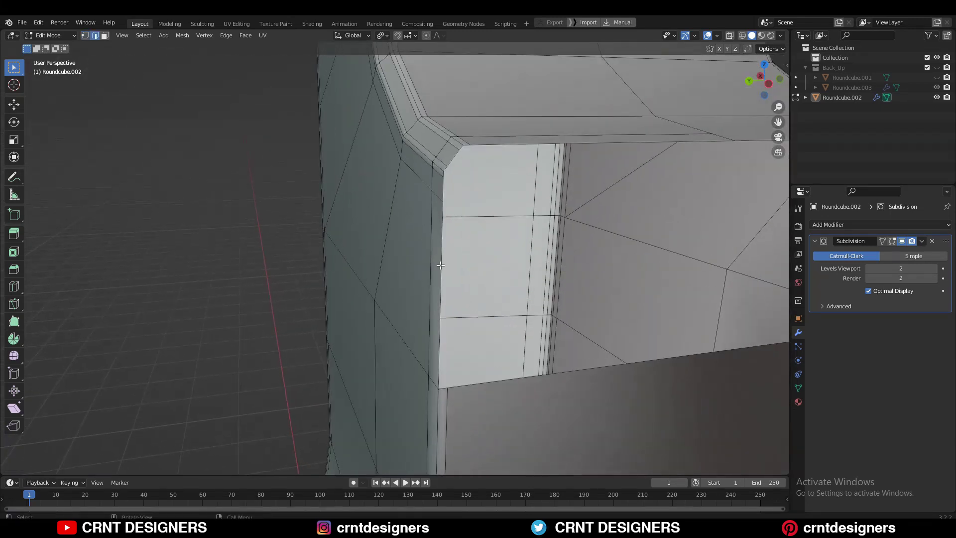
{"action": "key", "text": "ctrl+z"}
{"action": "key", "text": "ctrl+z"}
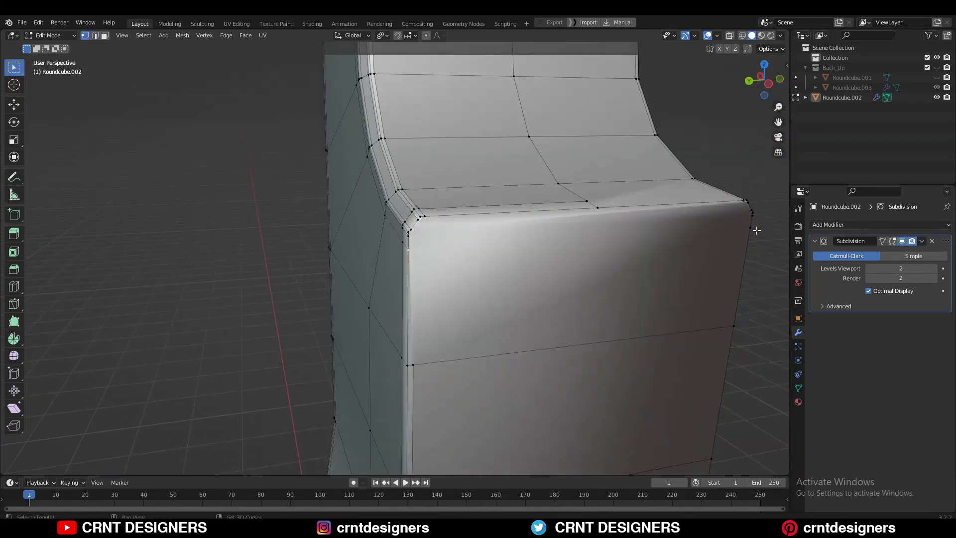
- Select the loop around the front face's rim and connect its vertex pairs
{"action": "left_click", "coordinate": [757, 230], "text": "alt+shift"}
{"action": "scroll", "coordinate": [752, 219], "scroll_direction": "up", "scroll_amount": 2}
{"action": "scroll", "coordinate": [697, 224], "scroll_direction": "up", "scroll_amount": 2}
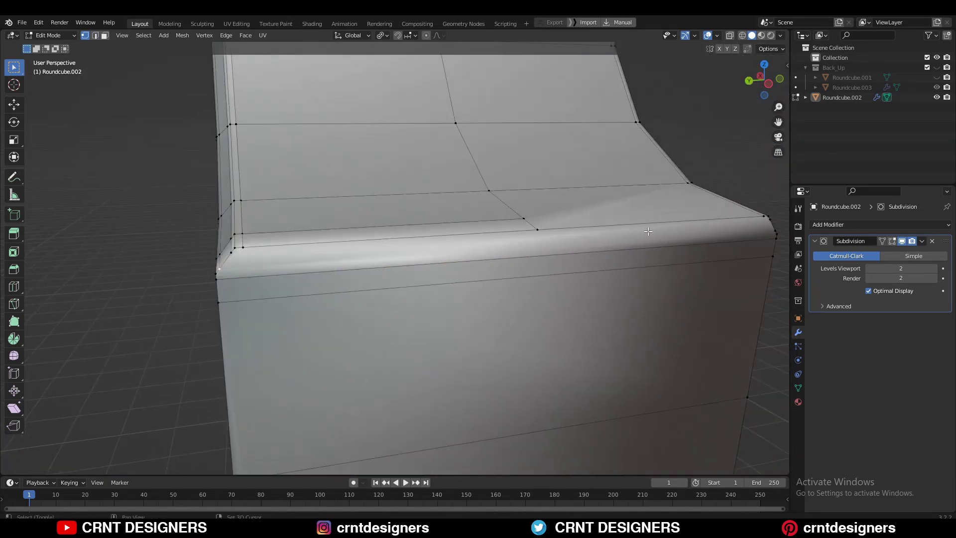
{"action": "right_click", "coordinate": [676, 242]}
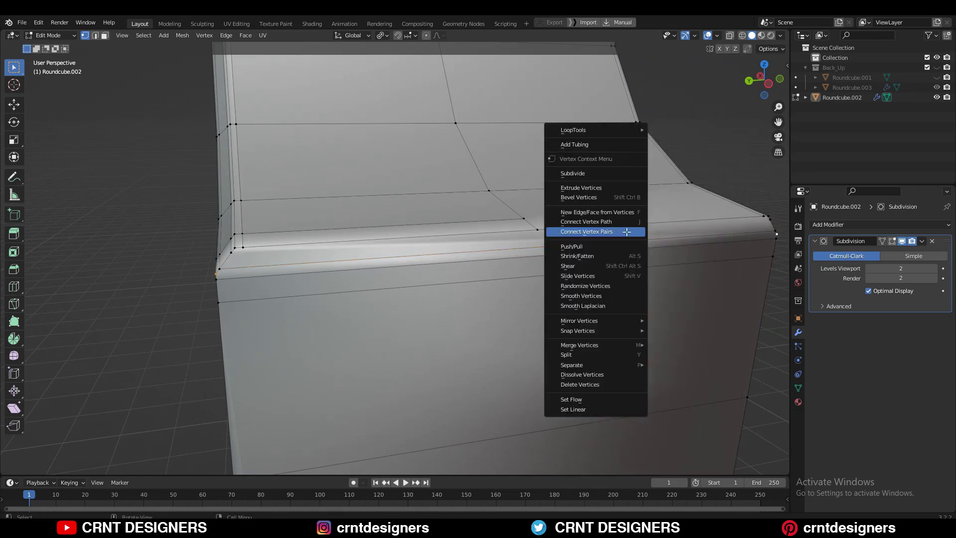
{"action": "left_click", "coordinate": [620, 247]}
{"action": "right_click", "coordinate": [683, 222]}
{"action": "mouse_move", "coordinate": [684, 221]}
{"action": "middle_mouse_down", "text": "shift"}
{"action": "mouse_move", "coordinate": [348, 229]}
{"action": "mouse_move", "coordinate": [338, 264]}
{"action": "middle_mouse_up", "text": "shift"}
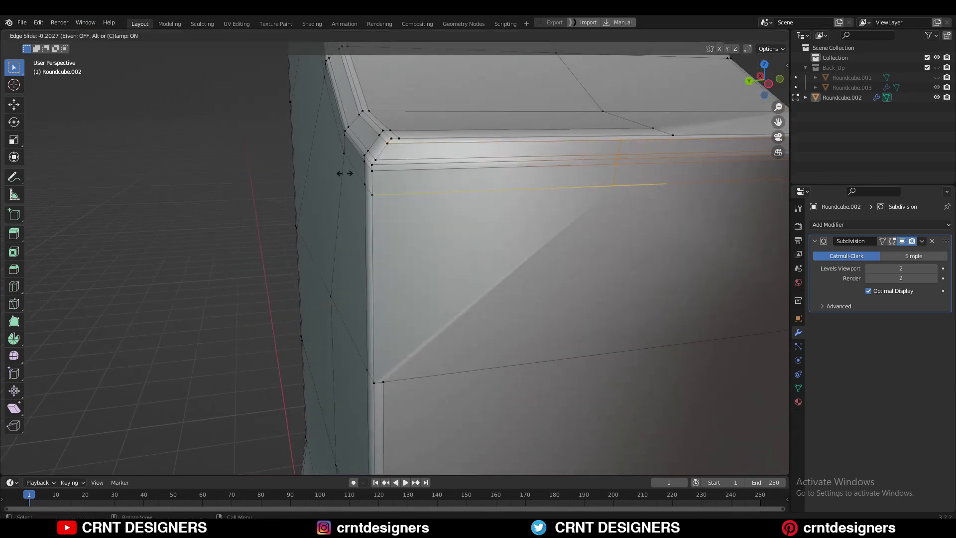
- Add a loop cut at the left corner and connect the vertex pairs
{"action": "key", "text": "ctrl+r"}
{"action": "left_click", "coordinate": [379, 179]}
{"action": "left_click", "coordinate": [147, 190]}
{"action": "key", "text": "ctrl+z"}
{"action": "right_click", "coordinate": [408, 188]}
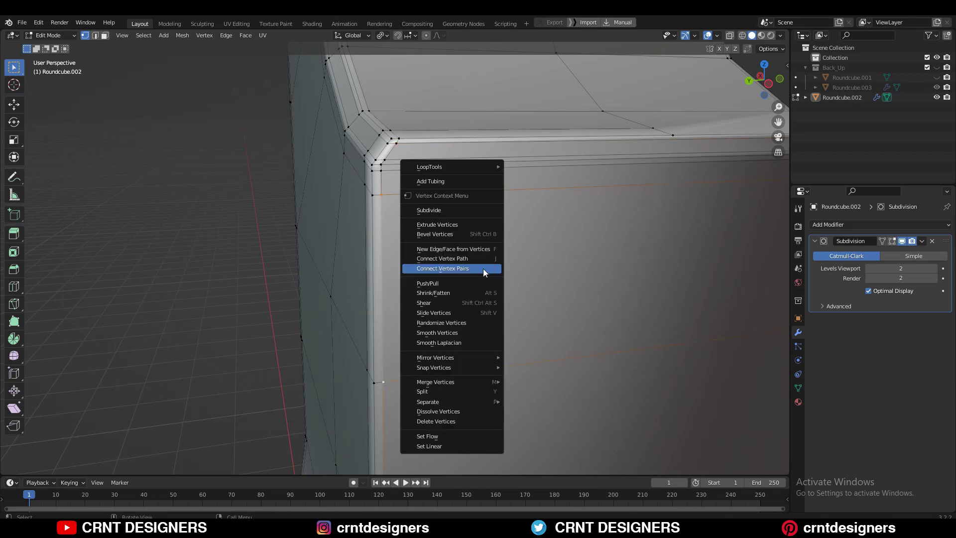
{"action": "left_click", "coordinate": [487, 269]}
- Place another loop cut, slide it toward the rim, and connect vertex pairs
{"action": "left_click", "coordinate": [427, 247]}
{"action": "key", "text": "g"}
{"action": "key", "text": "g"}
{"action": "right_click", "coordinate": [479, 247]}
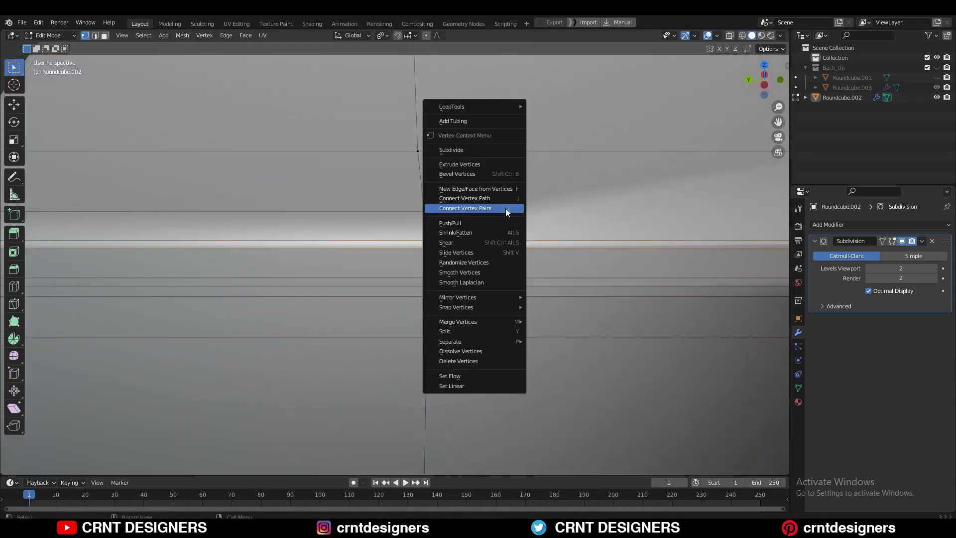
{"action": "left_click", "coordinate": [498, 215]}
{"action": "scroll", "coordinate": [498, 215], "scroll_direction": "down", "scroll_amount": 5}
- Add a supporting edge loop close to the bottom rim of the lower body
{"action": "middle_click_drag", "start_coordinate": [498, 216], "coordinate": [303, 300]}
{"action": "scroll", "coordinate": [303, 300], "scroll_direction": "up", "scroll_amount": 5}
{"action": "scroll", "coordinate": [303, 300], "scroll_direction": "down", "scroll_amount": 4}
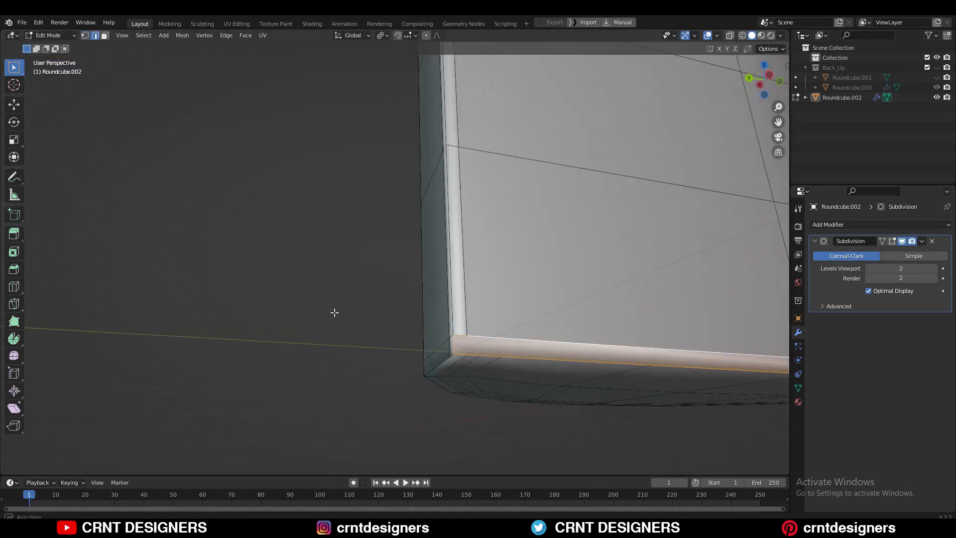
{"action": "right_click", "coordinate": [565, 275]}
{"action": "left_click", "coordinate": [566, 276]}
{"action": "middle_click_drag", "start_coordinate": [566, 276], "coordinate": [660, 273]}
{"action": "scroll", "coordinate": [660, 273], "scroll_direction": "up", "scroll_amount": 2}
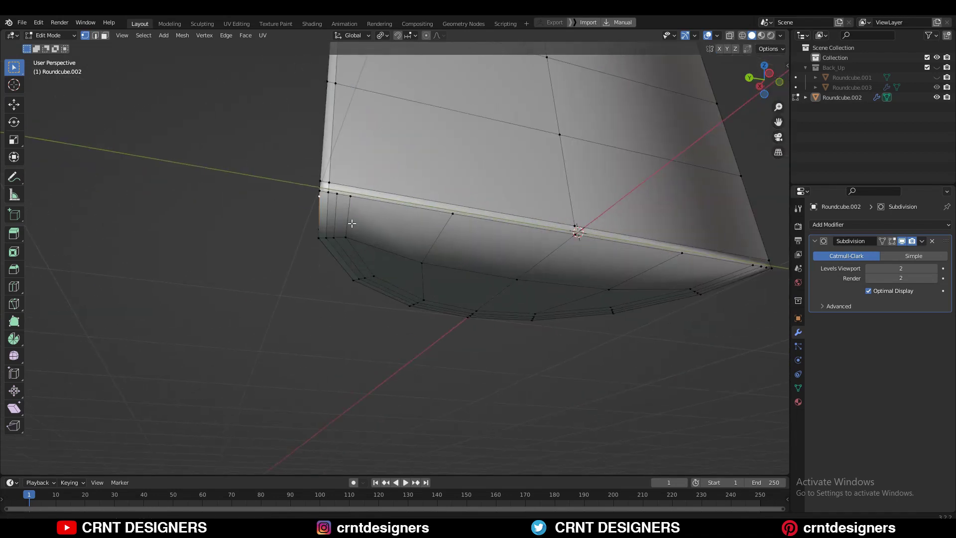
{"action": "scroll", "coordinate": [415, 258], "scroll_direction": "up", "scroll_amount": 2}
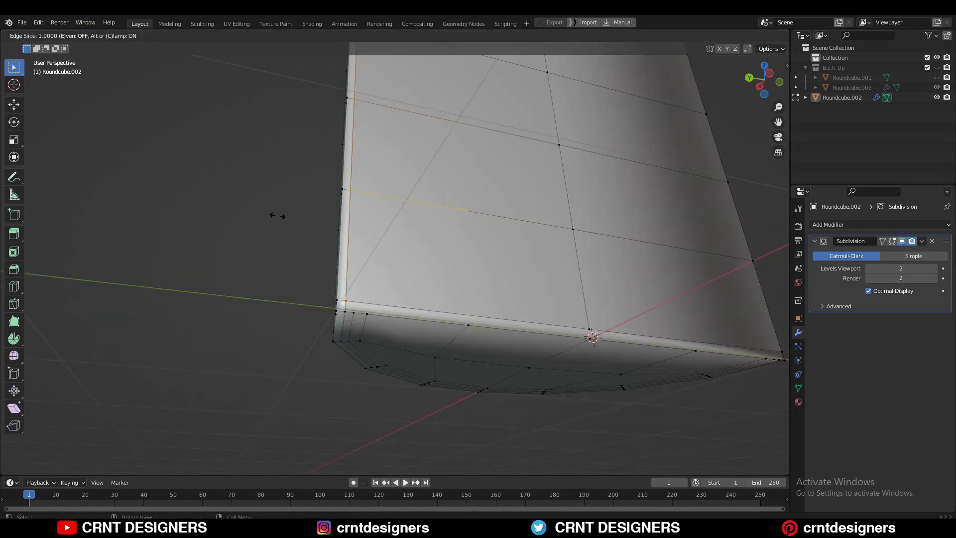
{"action": "left_click", "coordinate": [431, 305]}
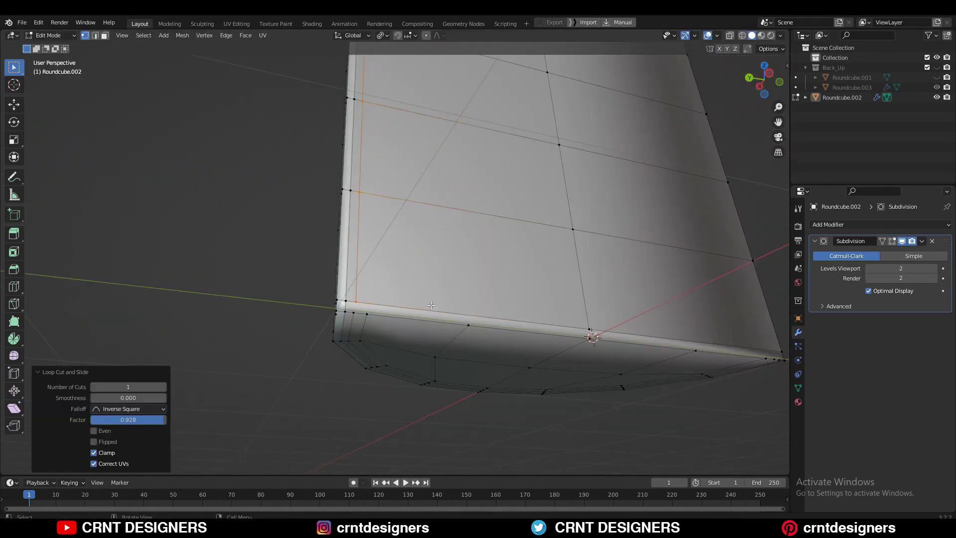
{"action": "left_click", "coordinate": [329, 207]}
{"action": "left_click", "coordinate": [467, 213]}
- Select the whole mesh, symmetrize it from +Y to -Y, and inspect the base
{"action": "scroll", "coordinate": [455, 212], "scroll_direction": "down", "scroll_amount": 5}
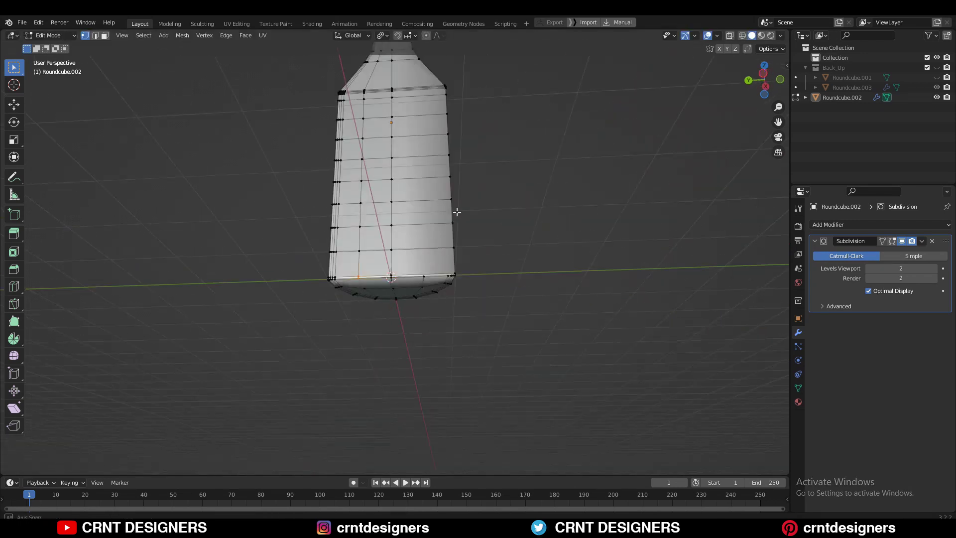
{"action": "middle_click_drag", "start_coordinate": [454, 211], "coordinate": [466, 214]}
{"action": "key", "text": "a"}
{"action": "left_click", "coordinate": [152, 35]}
{"action": "middle_click_drag", "start_coordinate": [224, 339], "coordinate": [393, 303]}
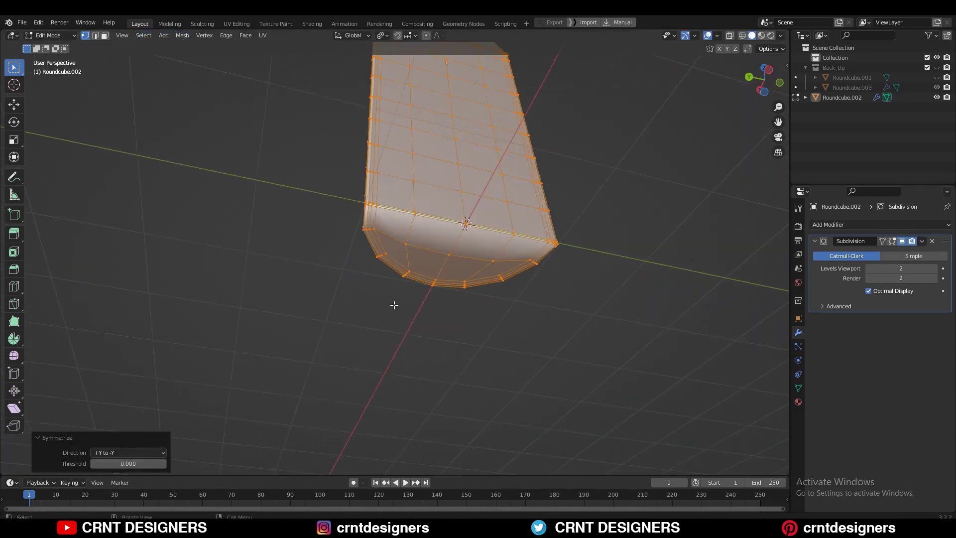
{"action": "scroll", "coordinate": [393, 303], "scroll_direction": "up", "scroll_amount": 5}
{"action": "key", "text": "alt+a"}
{"action": "middle_click_drag", "start_coordinate": [568, 325], "coordinate": [613, 324]}
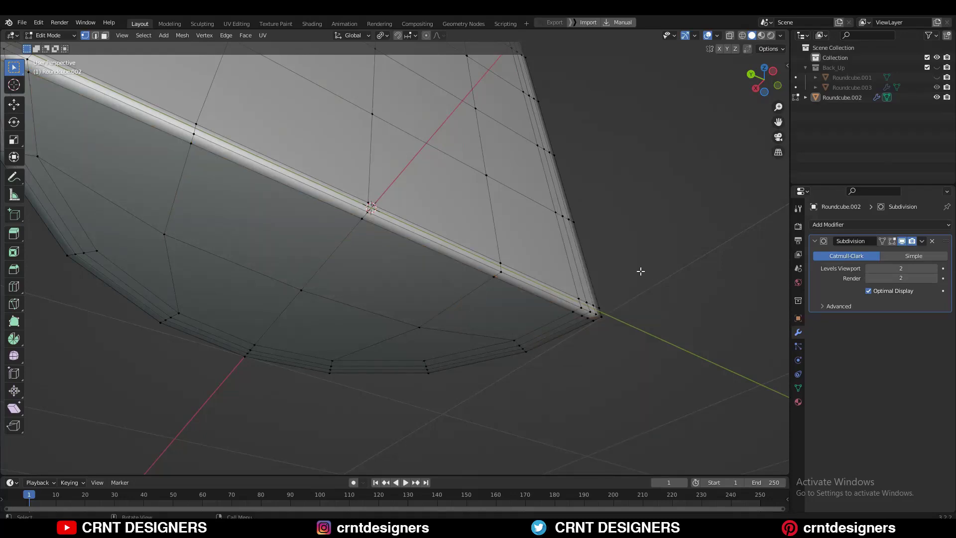
- Check the object outside Edit Mode, then reveal the hidden half and select everything
{"action": "key", "text": "Tab"}
{"action": "scroll", "coordinate": [470, 271], "scroll_direction": "down", "scroll_amount": 5}
{"action": "mouse_move", "coordinate": [468, 265]}
{"action": "middle_mouse_down"}
{"action": "mouse_move", "coordinate": [393, 384]}
{"action": "mouse_move", "coordinate": [476, 339]}
{"action": "middle_mouse_up"}
{"action": "key", "text": "Tab"}
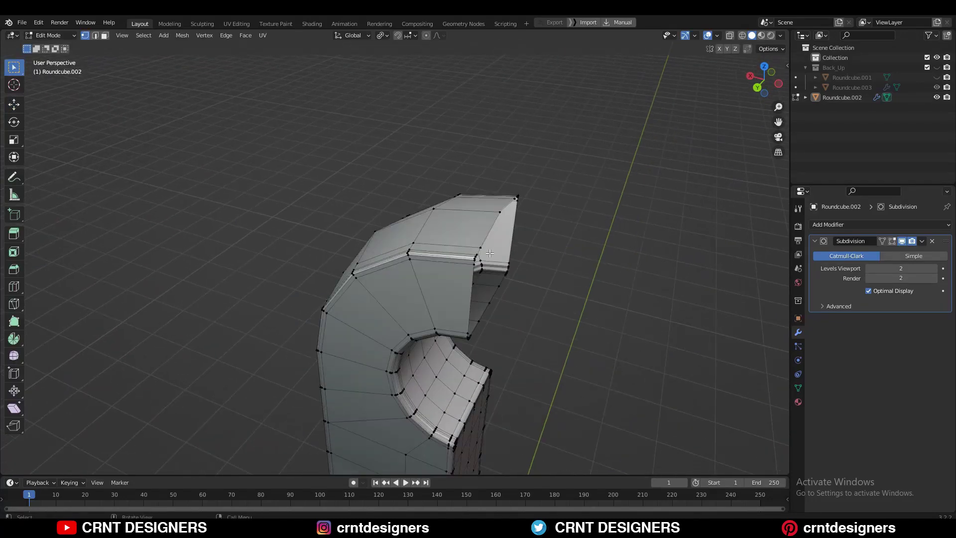
{"action": "key", "text": "alt+h"}
{"action": "middle_click_drag", "start_coordinate": [568, 246], "coordinate": [546, 246]}
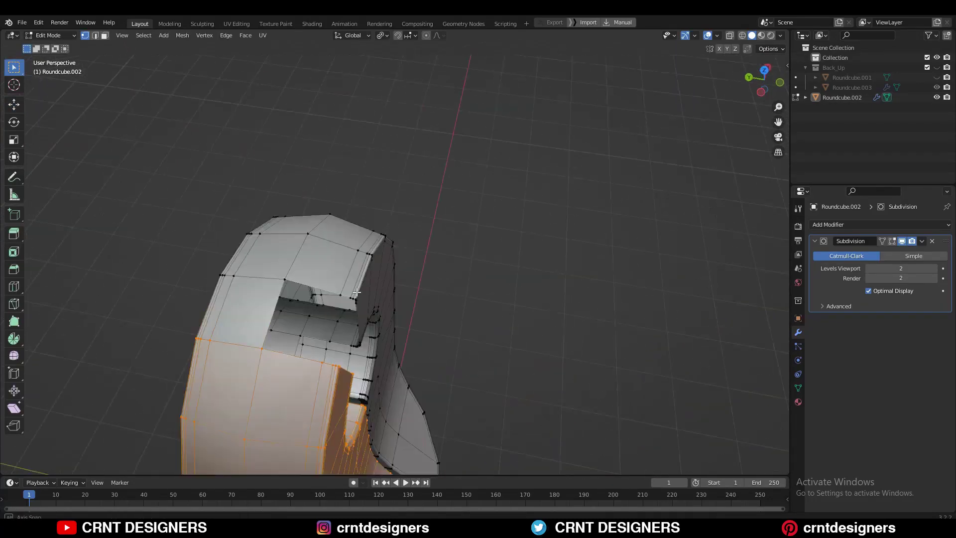
{"action": "key", "text": "a"}
{"action": "scroll", "coordinate": [349, 249], "scroll_direction": "up", "scroll_amount": 3}
- Symmetrize the mesh from -X to +X and check it from the front view
{"action": "left_click", "coordinate": [183, 35]}
{"action": "left_click", "coordinate": [203, 175]}
{"action": "left_click", "coordinate": [115, 440]}
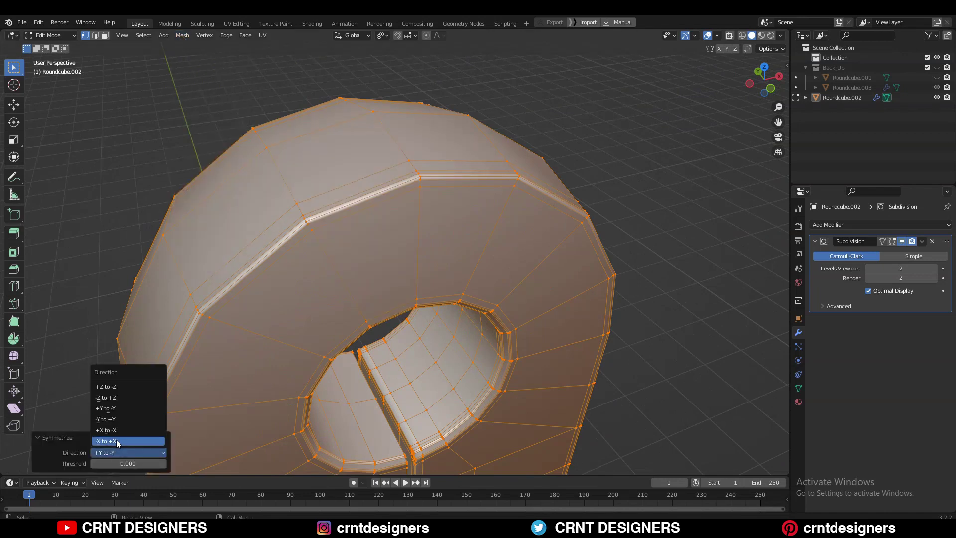
{"action": "left_click", "coordinate": [203, 174]}
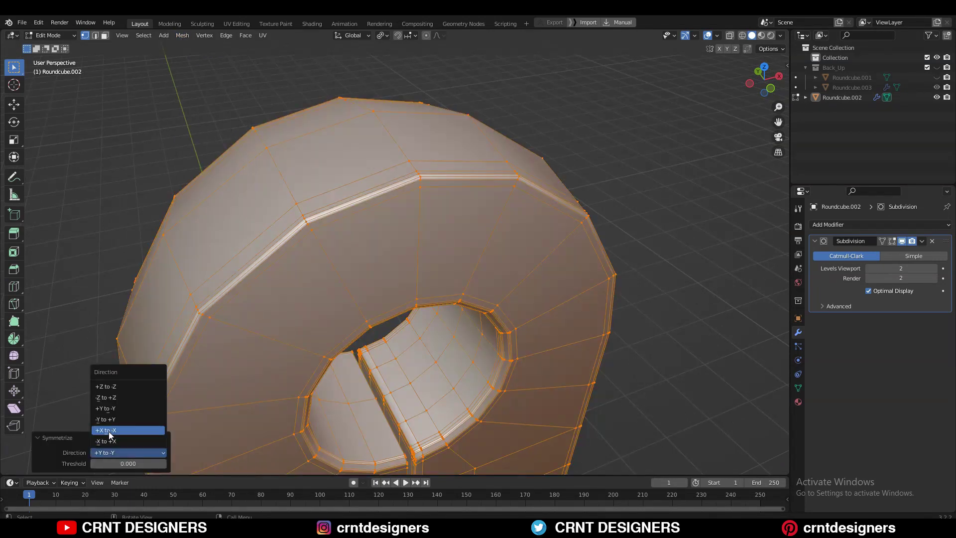
{"action": "mouse_move", "coordinate": [340, 373]}
{"action": "middle_mouse_down"}
{"action": "mouse_move", "coordinate": [448, 249]}
{"action": "mouse_move", "coordinate": [499, 324]}
{"action": "middle_mouse_up"}
{"action": "key", "text": "Tab"}
{"action": "scroll", "coordinate": [512, 330], "scroll_direction": "down", "scroll_amount": 4}
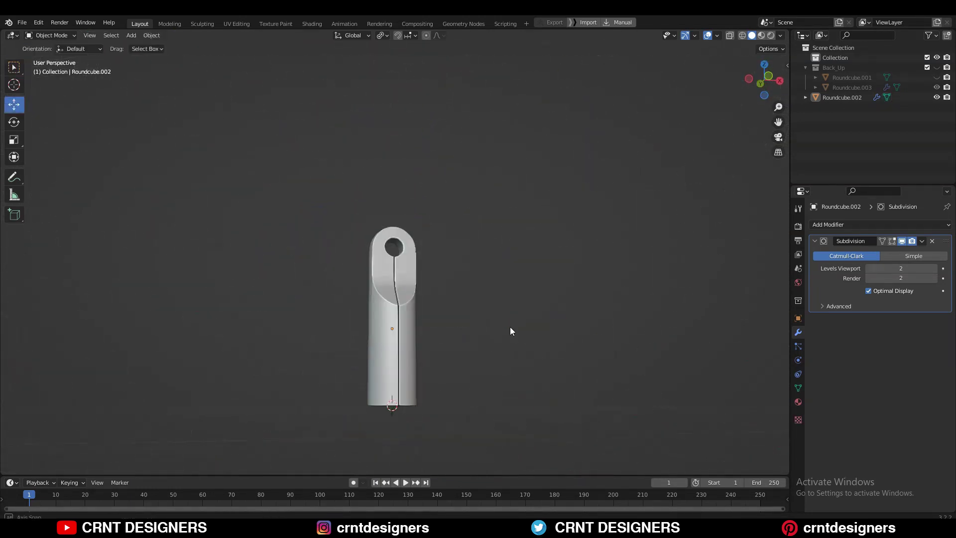
{"action": "left_click", "coordinate": [773, 81]}
{"action": "key", "text": "Tab"}
- Select three faces beside the large hole in X-ray view and inset them
{"action": "key", "text": "alt+a"}
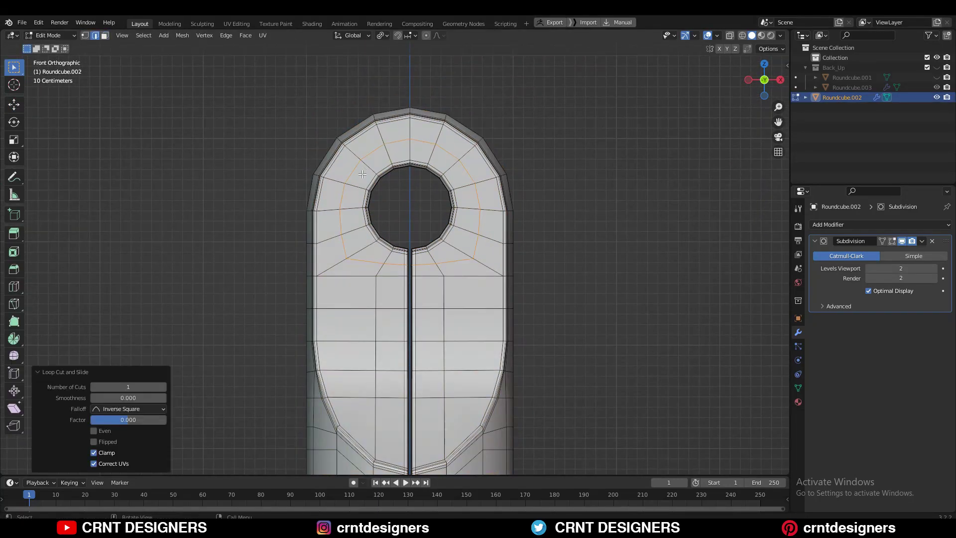
{"action": "key", "text": "alt+z"}
{"action": "middle_click_drag", "start_coordinate": [453, 119], "coordinate": [440, 177], "text": "shift"}
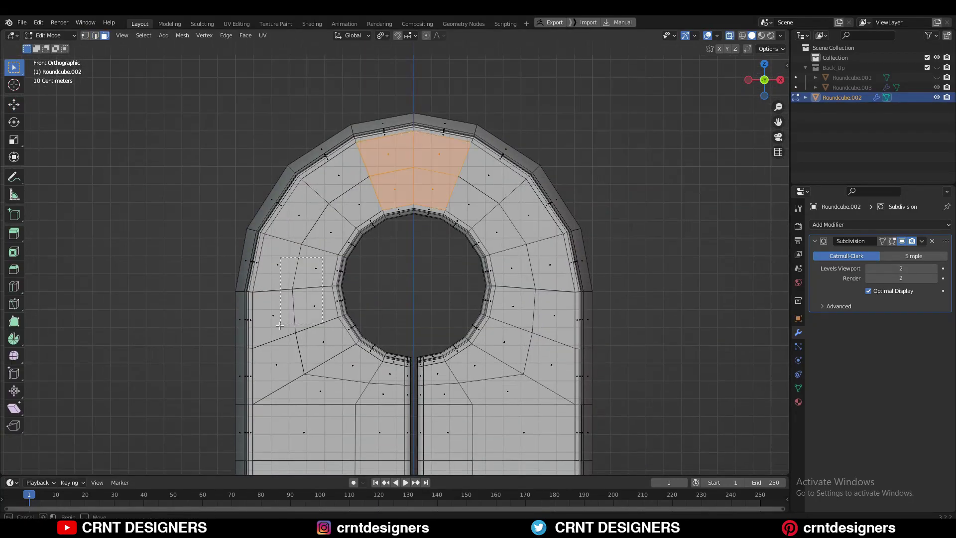
{"action": "left_click_drag", "start_coordinate": [556, 328], "coordinate": [555, 328]}
{"action": "key", "text": "alt+z"}
{"action": "key", "text": "i"}
{"action": "left_click", "coordinate": [643, 224]}
- Round the inset faces into small circles with LoopTools Circle and shrink them
{"action": "right_click", "coordinate": [598, 172]}
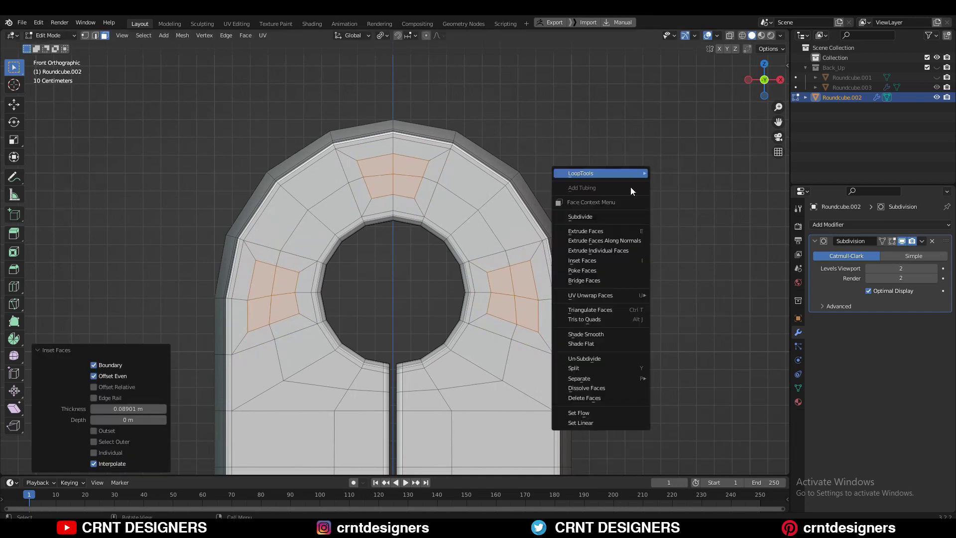
{"action": "left_click", "coordinate": [680, 181]}
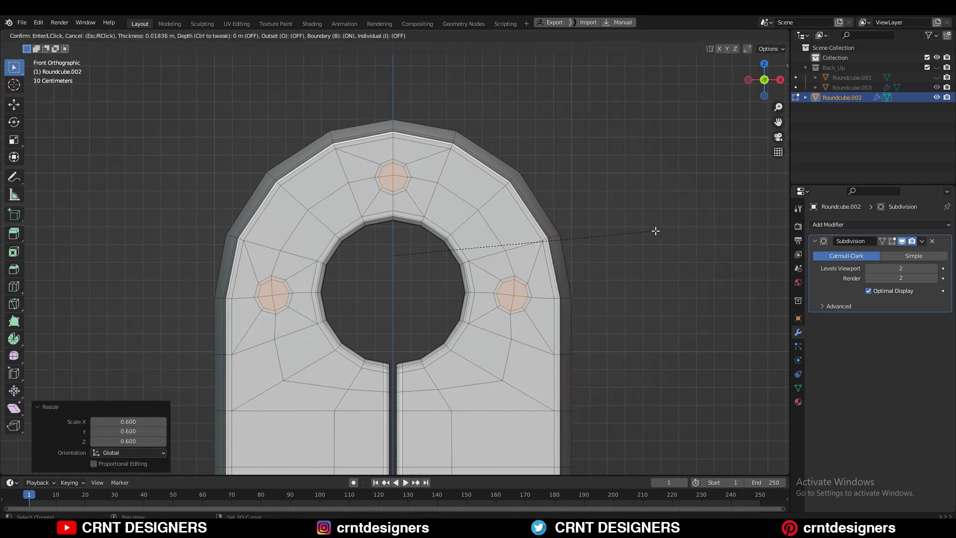
{"action": "left_click", "coordinate": [667, 235]}
{"action": "middle_click_drag", "start_coordinate": [667, 235], "coordinate": [538, 212]}
{"action": "right_click", "coordinate": [559, 242]}
{"action": "key", "text": "Escape"}
- Inspect the openings from the front, then bridge edge loops to wall the top hole
{"action": "key", "text": "Tab"}
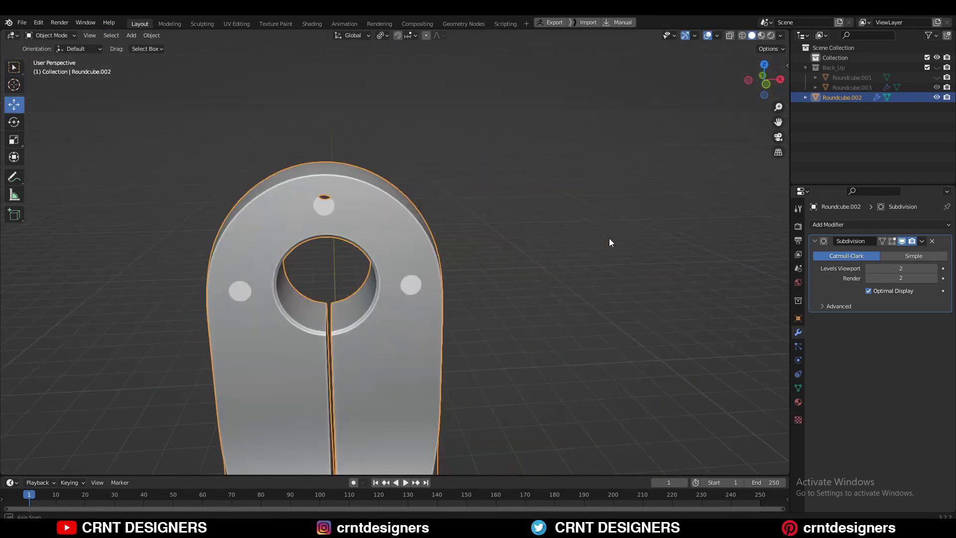
{"action": "middle_click_drag", "start_coordinate": [609, 238], "coordinate": [769, 80]}
{"action": "left_click", "coordinate": [769, 79]}
{"action": "key", "text": "Tab"}
{"action": "scroll", "coordinate": [522, 214], "scroll_direction": "up", "scroll_amount": 3}
{"action": "mouse_move", "coordinate": [522, 214]}
{"action": "middle_mouse_down"}
{"action": "mouse_move", "coordinate": [704, 220]}
{"action": "mouse_move", "coordinate": [378, 356]}
{"action": "mouse_move", "coordinate": [388, 338]}
{"action": "middle_mouse_up"}
{"action": "right_click", "coordinate": [703, 220]}
{"action": "left_click", "coordinate": [667, 230]}
- Bridge the edge loops of the left hole to wall it
{"action": "scroll", "coordinate": [378, 356], "scroll_direction": "up", "scroll_amount": 3}
{"action": "left_click", "coordinate": [389, 330], "text": "alt"}
{"action": "right_click", "coordinate": [414, 295]}
{"action": "left_click", "coordinate": [414, 295]}
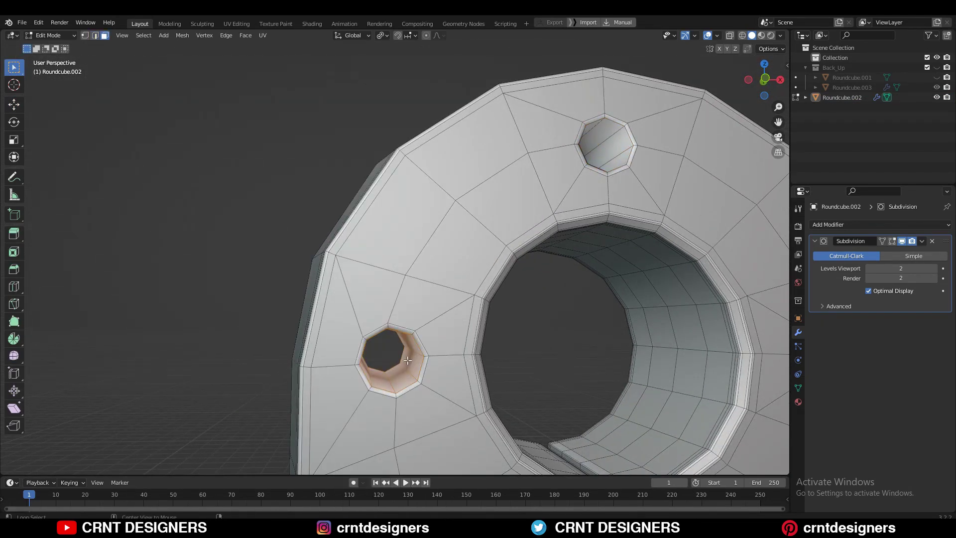
{"action": "scroll", "coordinate": [631, 140], "scroll_direction": "down", "scroll_amount": 3}
- Check the part from the front, then Merge by Distance on the whole mesh
{"action": "key", "text": "Tab"}
{"action": "middle_click_drag", "start_coordinate": [656, 94], "coordinate": [534, 222]}
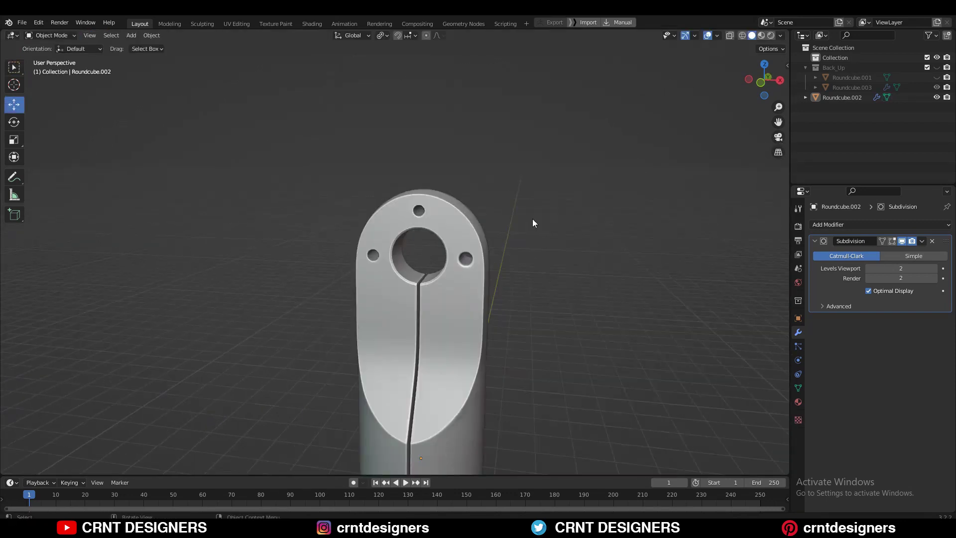
{"action": "scroll", "coordinate": [558, 218], "scroll_direction": "up", "scroll_amount": 2}
{"action": "key", "text": "Tab"}
{"action": "key", "text": "a"}
{"action": "left_click", "coordinate": [183, 35]}
{"action": "left_click", "coordinate": [288, 314]}
- Symmetrize the mesh across its halves, -X to +X
{"action": "key", "text": "Tab"}
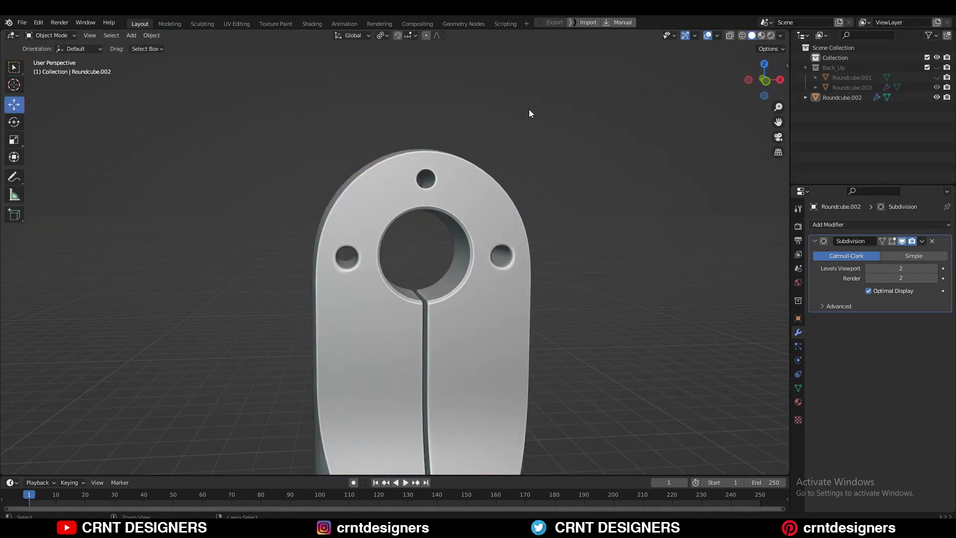
{"action": "key", "text": "Tab"}
{"action": "scroll", "coordinate": [529, 109], "scroll_direction": "up", "scroll_amount": 2}
{"action": "left_click", "coordinate": [183, 35]}
{"action": "left_click", "coordinate": [202, 137]}
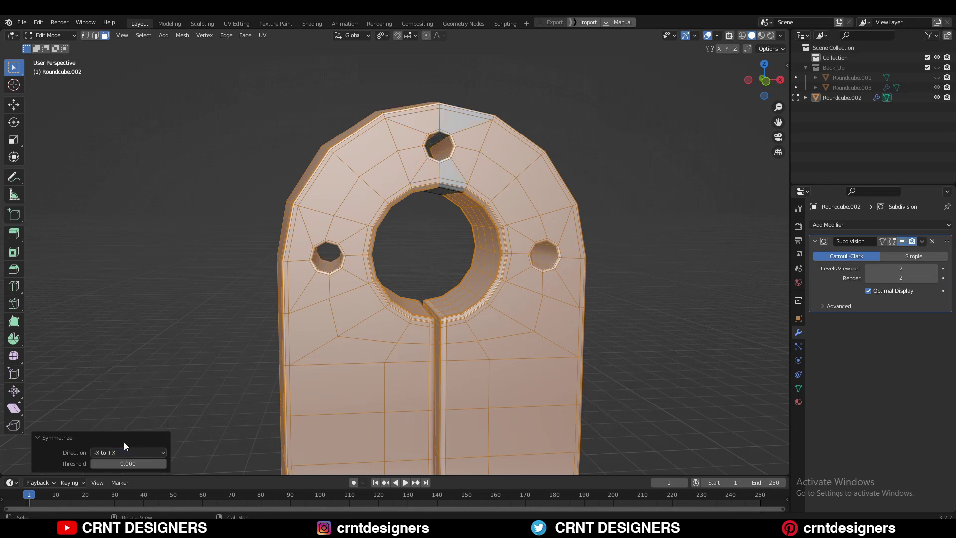
- Check the part outside Edit Mode and save the project file
{"action": "scroll", "coordinate": [404, 263], "scroll_direction": "up", "scroll_amount": 3}
{"action": "key", "text": "Tab"}
{"action": "scroll", "coordinate": [404, 262], "scroll_direction": "down", "scroll_amount": 4}
{"action": "key", "text": "Tab"}
{"action": "scroll", "coordinate": [404, 262], "scroll_direction": "up", "scroll_amount": 6}
{"action": "key", "text": "ctrl+s"}
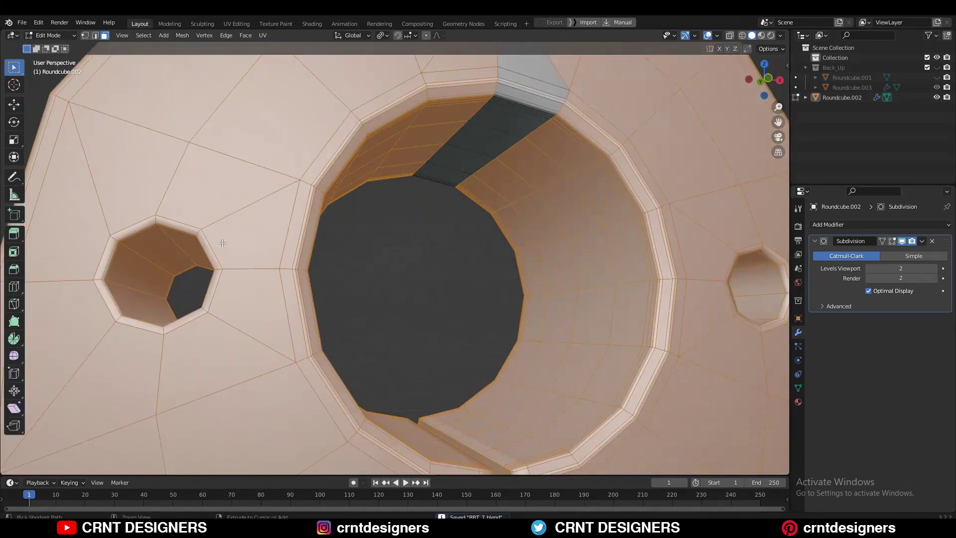
- Select the edge loop inside a small hole and view the part from the front
{"action": "middle_click_drag", "start_coordinate": [223, 242], "coordinate": [212, 285]}
{"action": "key", "text": "alt+a"}
{"action": "left_click", "coordinate": [211, 285], "text": "alt"}
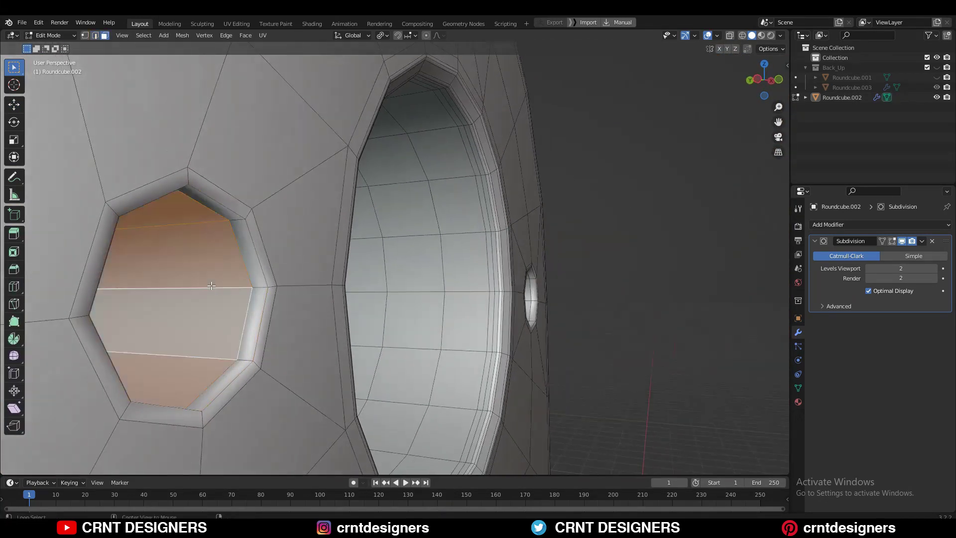
{"action": "key", "text": "Tab"}
{"action": "scroll", "coordinate": [549, 297], "scroll_direction": "down", "scroll_amount": 5}
{"action": "key", "text": "KP_1"}
{"action": "scroll", "coordinate": [514, 331], "scroll_direction": "up", "scroll_amount": 2}
{"action": "middle_click_drag", "start_coordinate": [514, 330], "coordinate": [591, 331]}
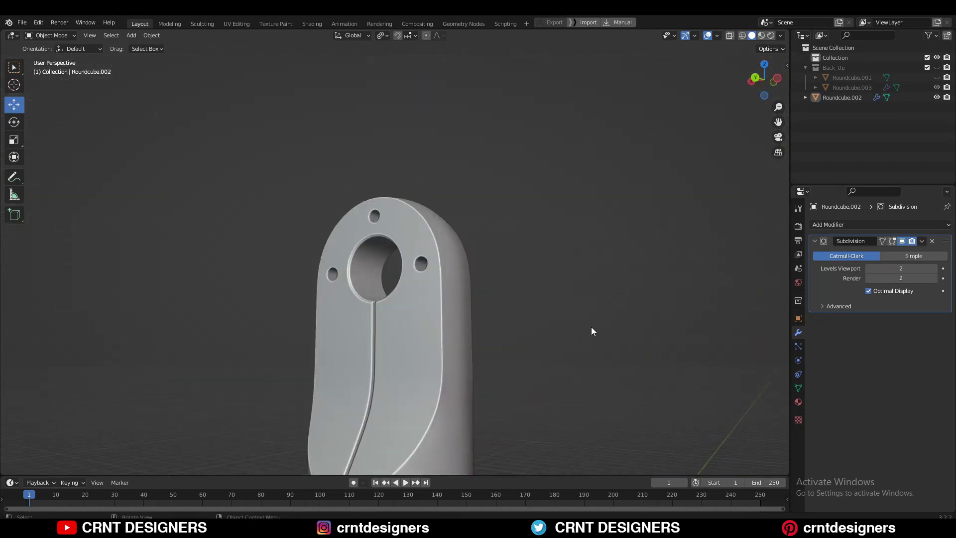
- Select the whole mesh and symmetrize it from -Y to +Y
{"action": "key", "text": "Tab"}
{"action": "key", "text": "a"}
{"action": "scroll", "coordinate": [592, 330], "scroll_direction": "up", "scroll_amount": 3}
{"action": "left_click", "coordinate": [182, 35]}
{"action": "left_click", "coordinate": [216, 181]}
{"action": "left_click", "coordinate": [108, 430]}
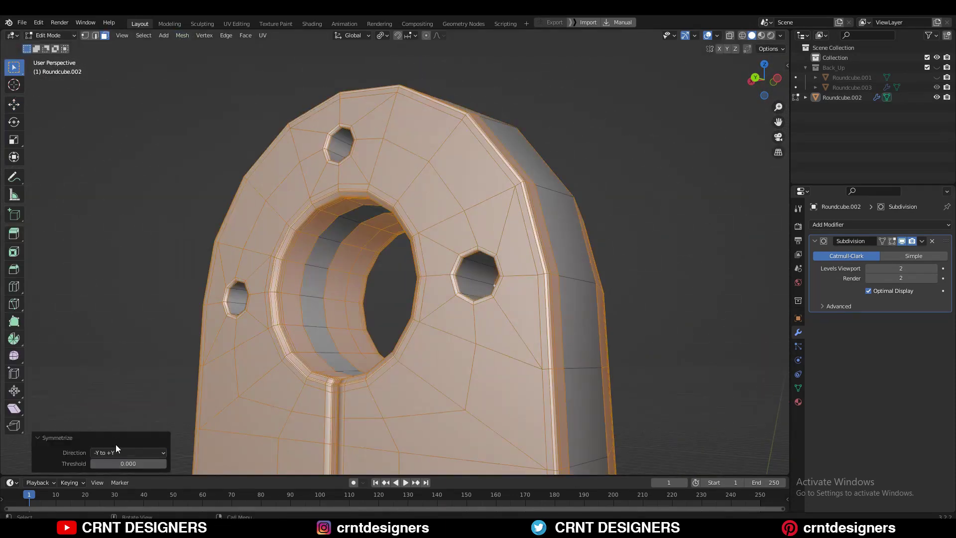
{"action": "left_click", "coordinate": [128, 453]}
{"action": "left_click", "coordinate": [113, 408]}
- Inspect the symmetrized part from around and straight from the front
{"action": "key", "text": "Tab"}
{"action": "middle_click_drag", "start_coordinate": [608, 137], "coordinate": [451, 184]}
{"action": "scroll", "coordinate": [452, 183], "scroll_direction": "down", "scroll_amount": 5}
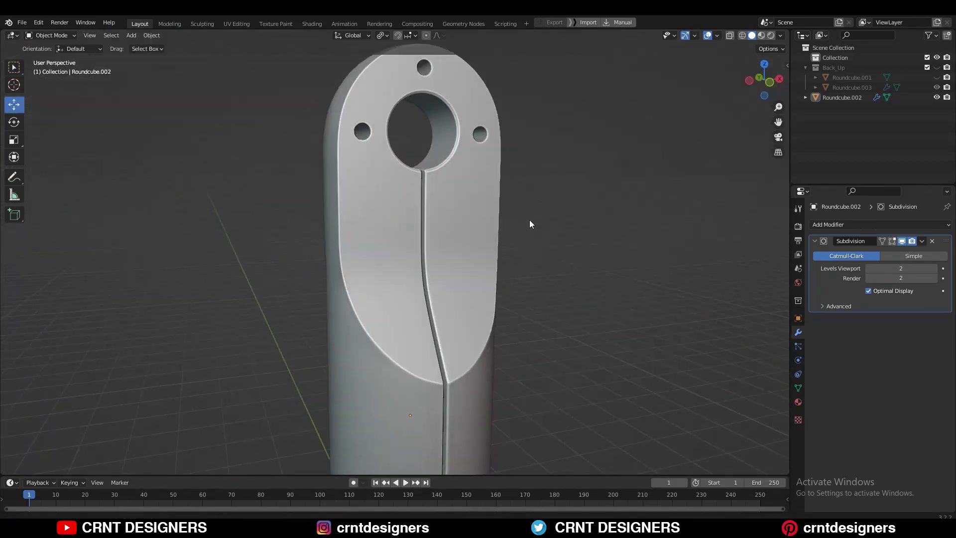
{"action": "middle_click_drag", "start_coordinate": [530, 219], "coordinate": [441, 300]}
{"action": "left_click", "coordinate": [765, 80]}
{"action": "key", "text": "Tab"}
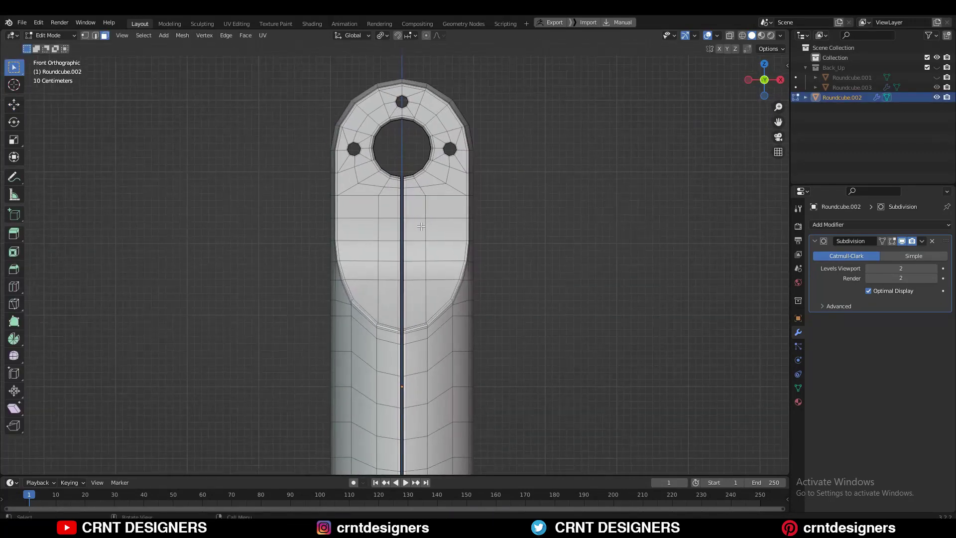
- Save the file and duplicate the part in place as a hidden backup copy
{"action": "scroll", "coordinate": [415, 225], "scroll_direction": "down", "scroll_amount": 4}
{"action": "key", "text": "KP_7"}
{"action": "key", "text": "KP_1"}
{"action": "key", "text": "Tab"}
{"action": "scroll", "coordinate": [478, 239], "scroll_direction": "up", "scroll_amount": 4}
{"action": "key", "text": "ctrl+s"}
{"action": "key", "text": "shift+d"}
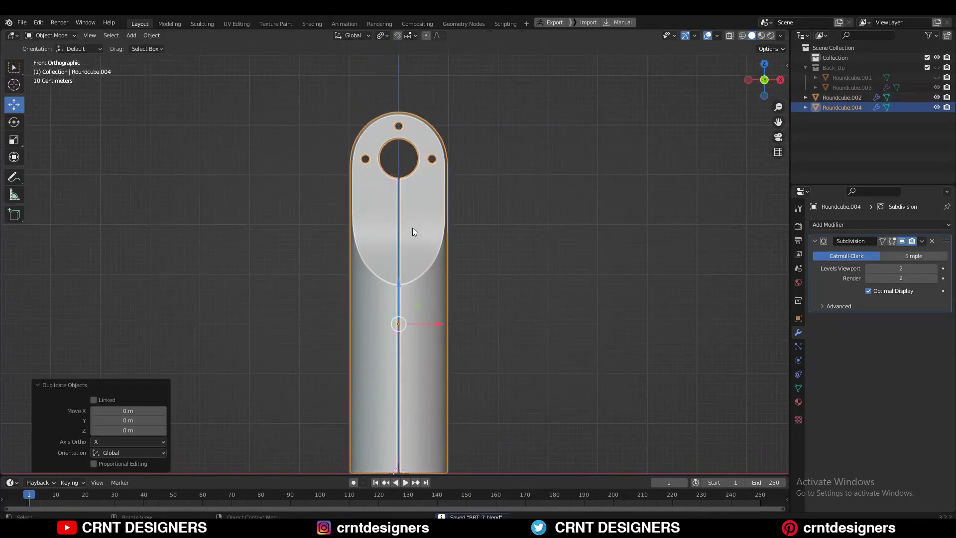
{"action": "left_click", "coordinate": [413, 228]}
{"action": "key", "text": "Tab"}
{"action": "scroll", "coordinate": [496, 309], "scroll_direction": "up", "scroll_amount": 4}
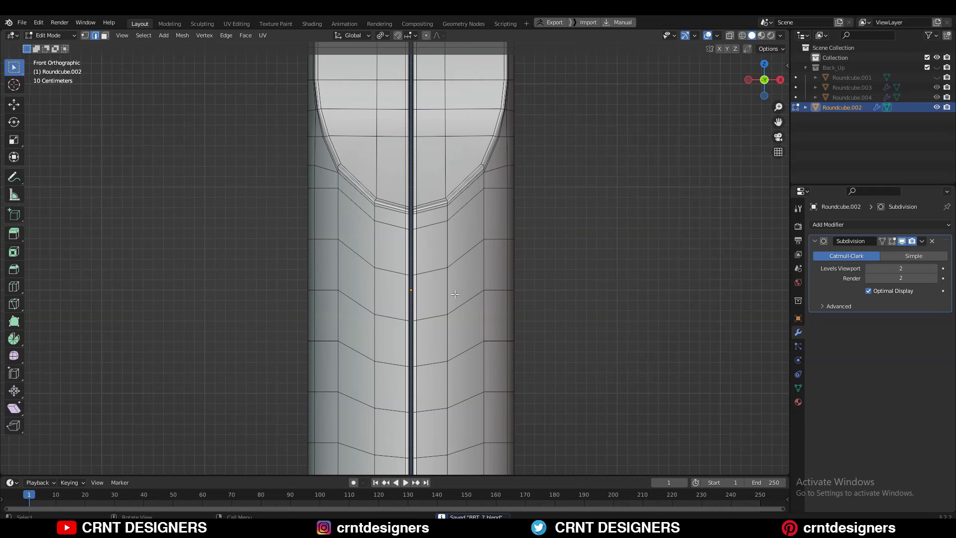
- Dissolve the horizontal edge loops on the lower body
{"action": "middle_click", "coordinate": [326, 364]}
{"action": "left_click", "coordinate": [458, 166], "text": "alt"}
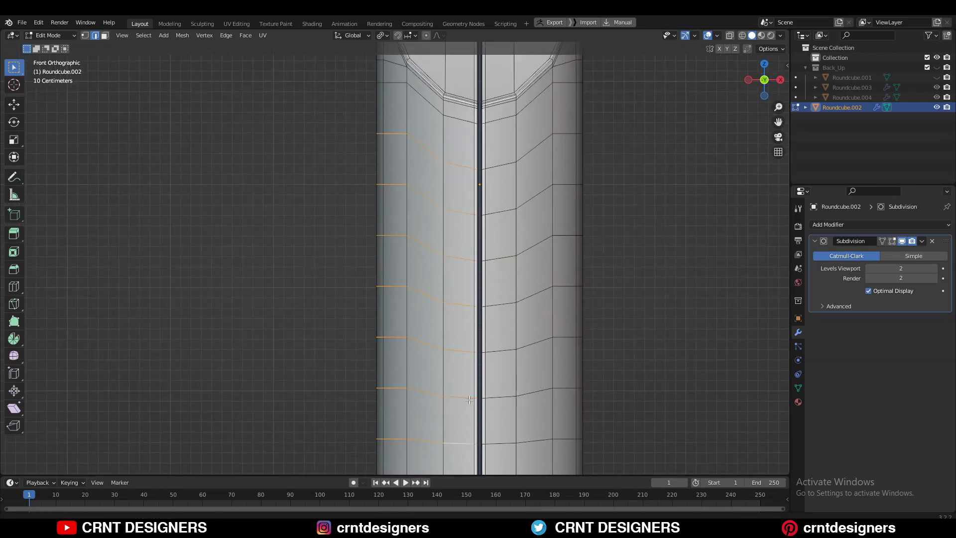
{"action": "key", "text": "ctrl+x"}
{"action": "scroll", "coordinate": [463, 318], "scroll_direction": "down", "scroll_amount": 2}
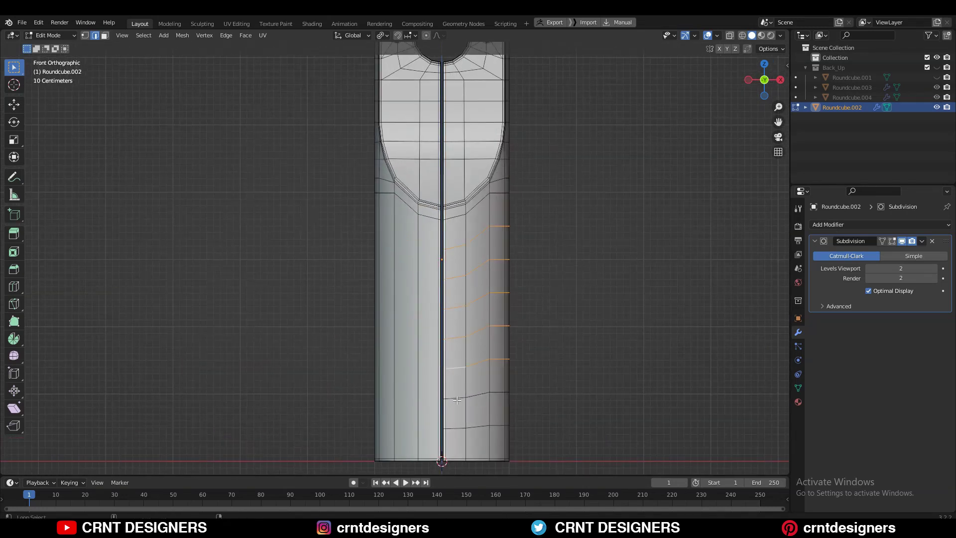
{"action": "left_click", "coordinate": [457, 400], "text": "alt+shift"}
{"action": "key", "text": "ctrl+x"}
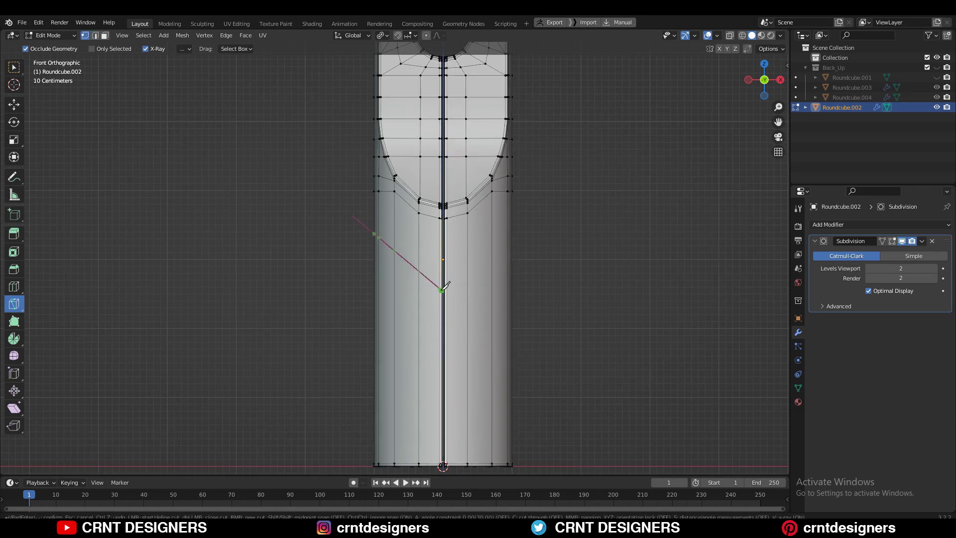
- Finish the diagonal knife cut across the body and slide the new edge upward
{"action": "key", "text": "Return"}
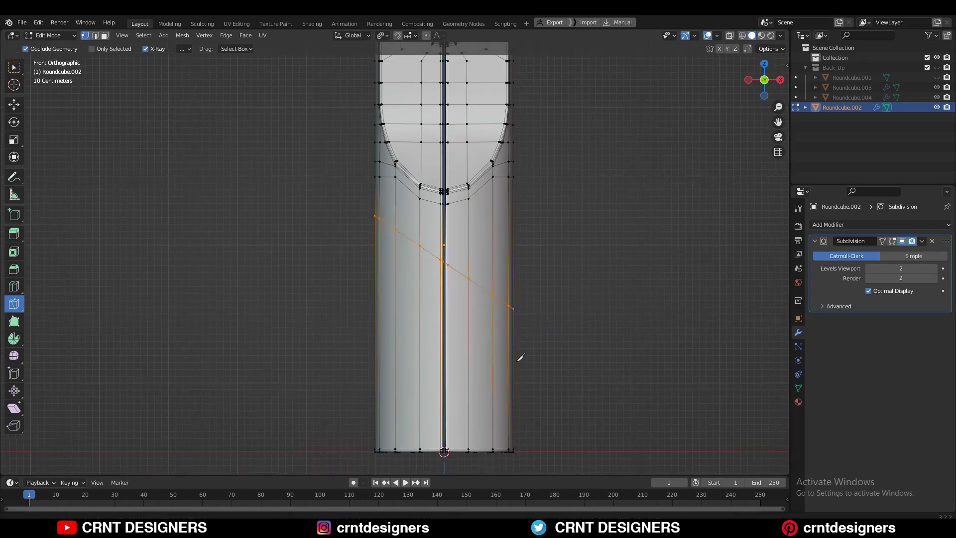
{"action": "scroll", "coordinate": [371, 254], "scroll_direction": "down", "scroll_amount": 3, "text": "shift"}
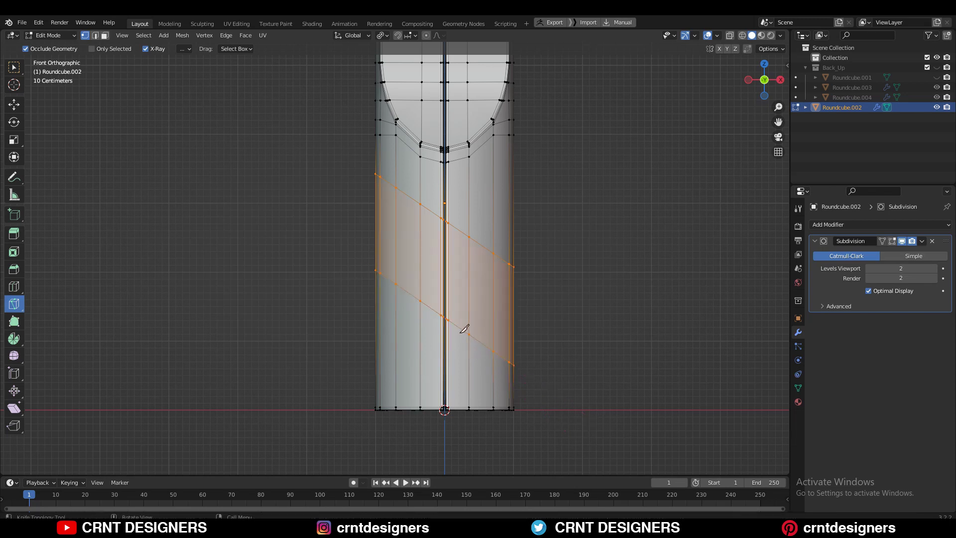
{"action": "left_click", "coordinate": [425, 365]}
{"action": "key", "text": "ctrl+e"}
{"action": "left_click", "coordinate": [399, 348]}
{"action": "left_click_drag", "start_coordinate": [427, 267], "coordinate": [431, 190]}
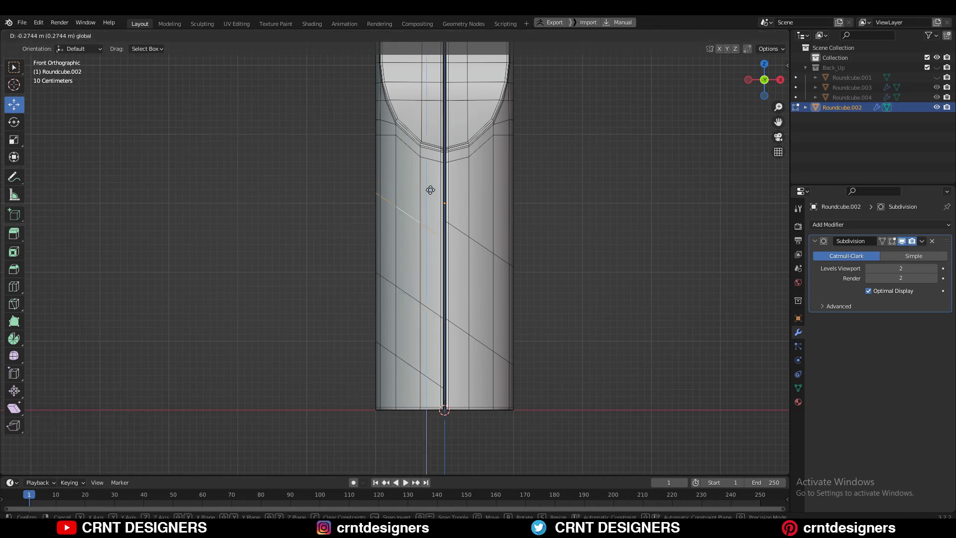
{"action": "left_click", "coordinate": [443, 252]}
{"action": "scroll", "coordinate": [527, 285], "scroll_direction": "up", "scroll_amount": 1}
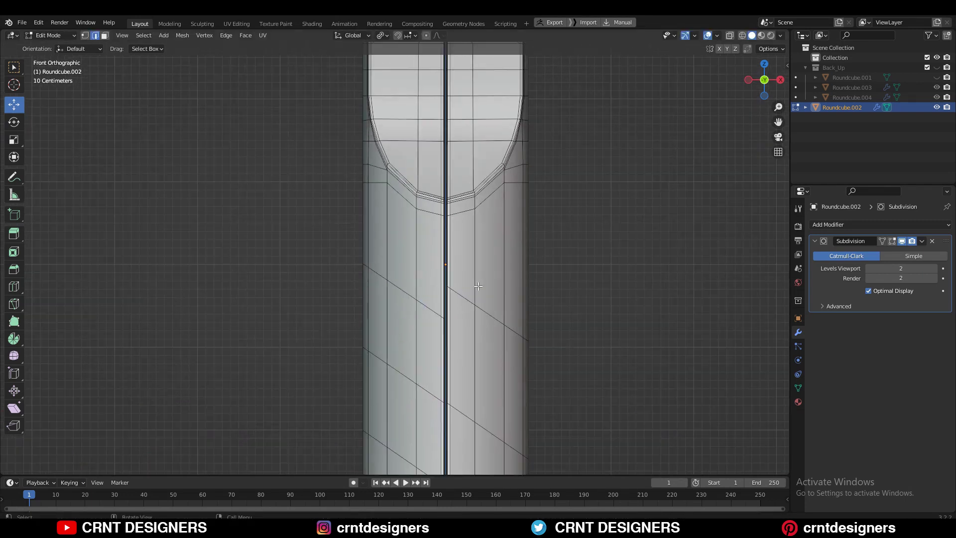
- Symmetrize the diagonal cuts onto the other half of the mesh
{"action": "key", "text": "a"}
{"action": "left_click", "coordinate": [183, 35]}
{"action": "left_click", "coordinate": [199, 169]}
{"action": "left_click", "coordinate": [136, 452]}
- Select the three chevron edges down the lower body and bevel them into grooves
{"action": "key", "text": "alt+a"}
{"action": "key", "text": "3"}
{"action": "middle_click_drag", "start_coordinate": [447, 390], "coordinate": [466, 307], "text": "shift"}
{"action": "left_click", "coordinate": [508, 207], "text": "alt+shift"}
{"action": "left_click", "coordinate": [508, 292], "text": "alt+shift"}
{"action": "left_click", "coordinate": [510, 374], "text": "alt+shift"}
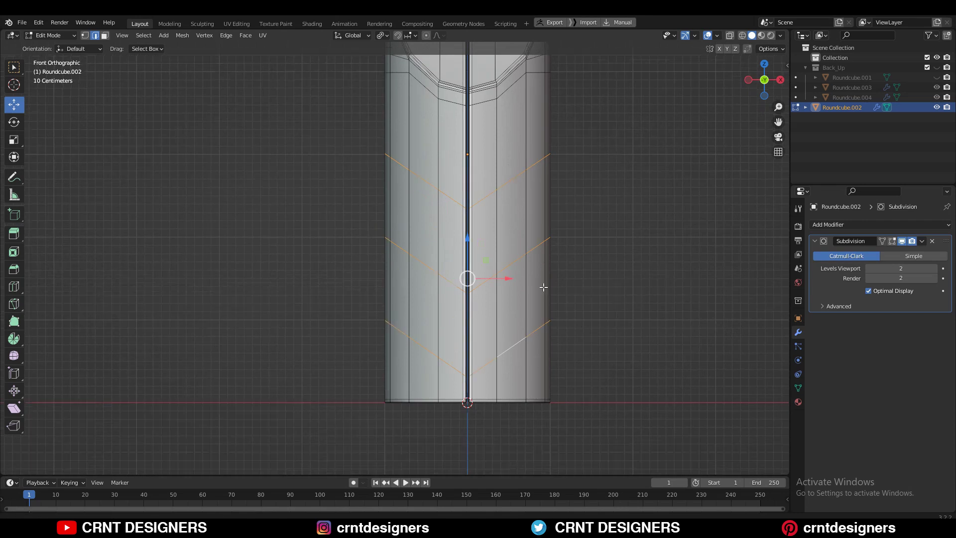
{"action": "left_click", "coordinate": [641, 225]}
{"action": "key", "text": "Tab"}
{"action": "key", "text": "Tab"}
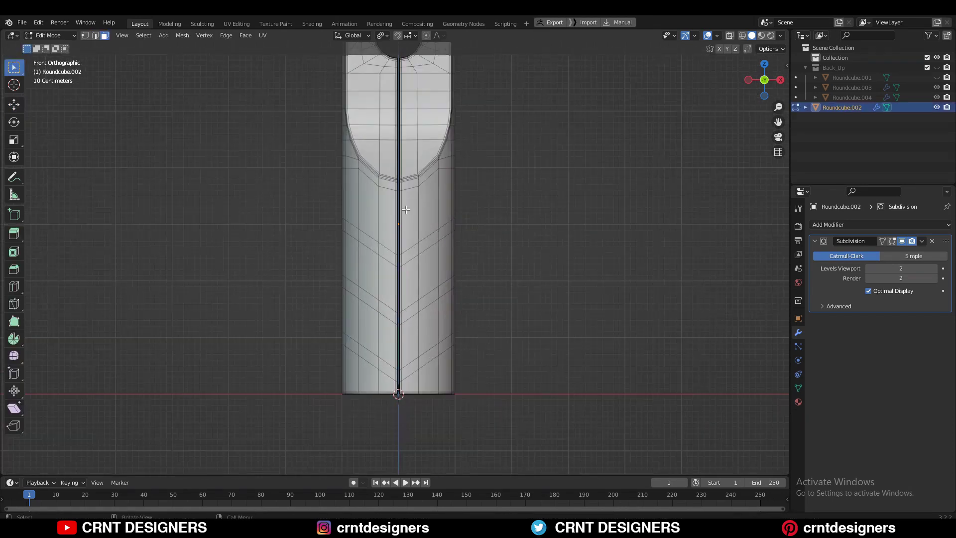
- Select the left groove-end vertices in X-ray and push them 0.1 m into the side
{"action": "key", "text": "alt+z"}
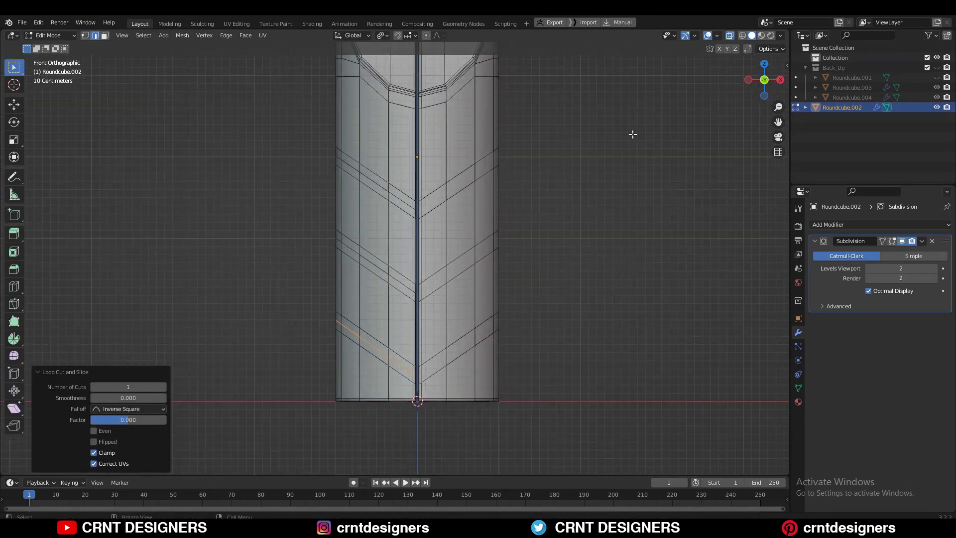
{"action": "scroll", "coordinate": [362, 347], "scroll_direction": "up", "scroll_amount": 3}
{"action": "key", "text": "1"}
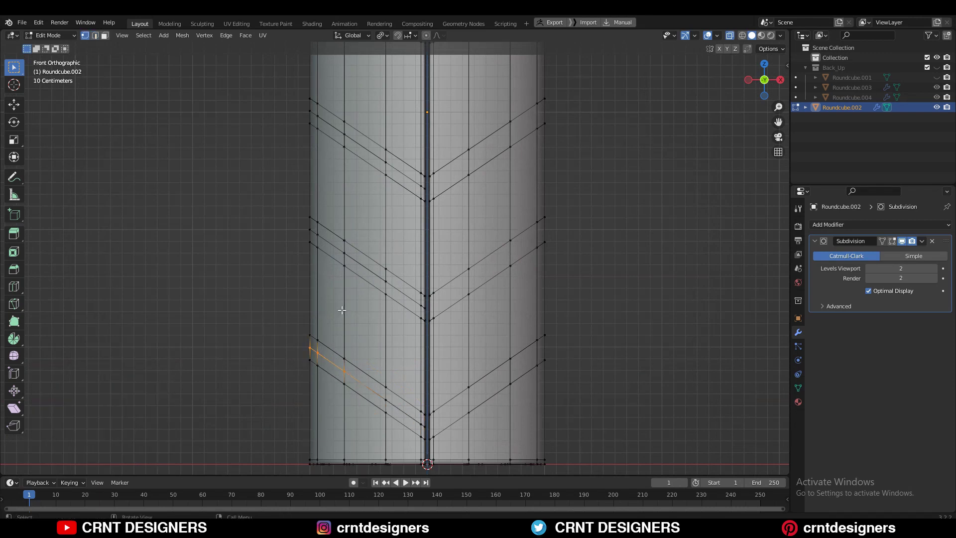
{"action": "scroll", "coordinate": [342, 310], "scroll_direction": "up", "scroll_amount": 1}
{"action": "left_click_drag", "start_coordinate": [375, 305], "coordinate": [354, 293]}
{"action": "middle_click_drag", "start_coordinate": [381, 283], "coordinate": [387, 333], "text": "shift"}
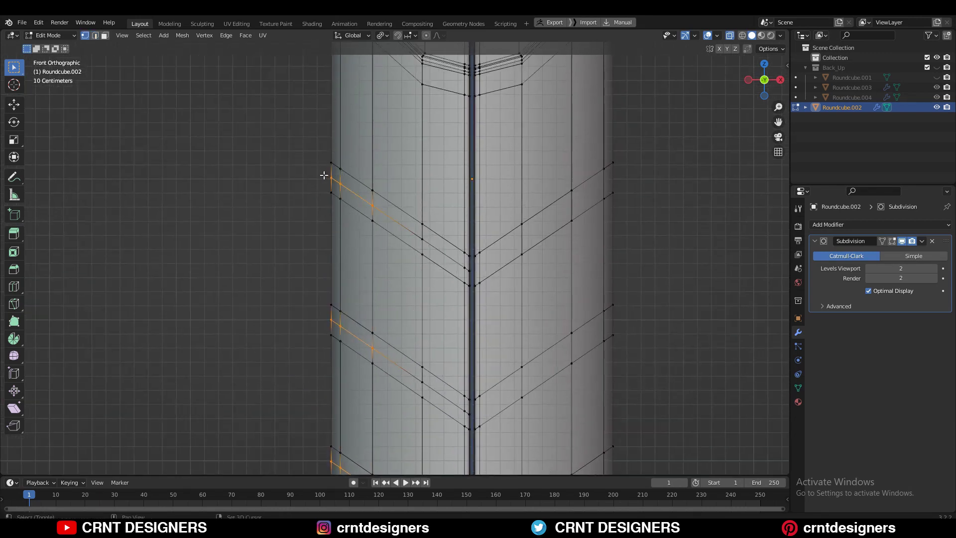
{"action": "key", "text": "alt+z"}
{"action": "scroll", "coordinate": [485, 221], "scroll_direction": "down", "scroll_amount": 2}
{"action": "key", "text": "alt+s"}
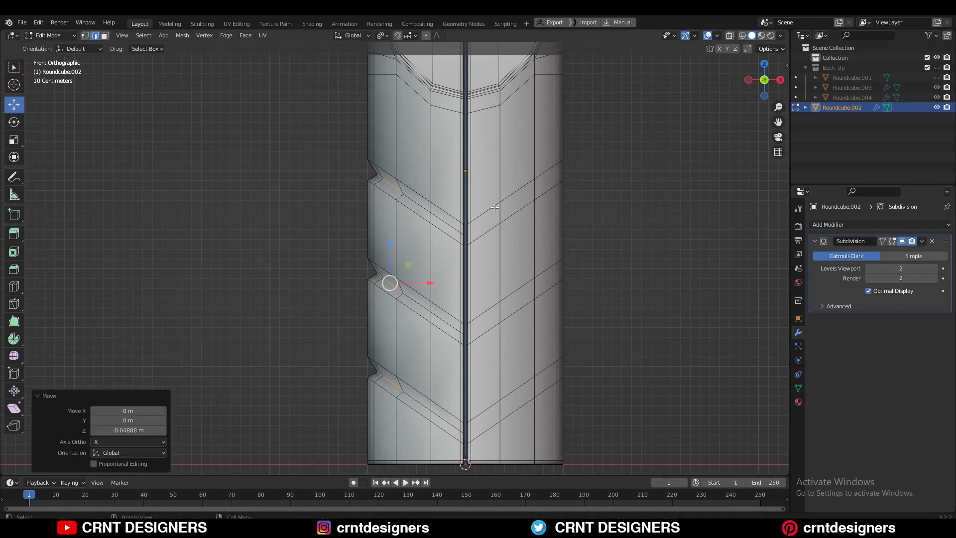
{"action": "scroll", "coordinate": [405, 109], "scroll_direction": "up", "scroll_amount": 4}
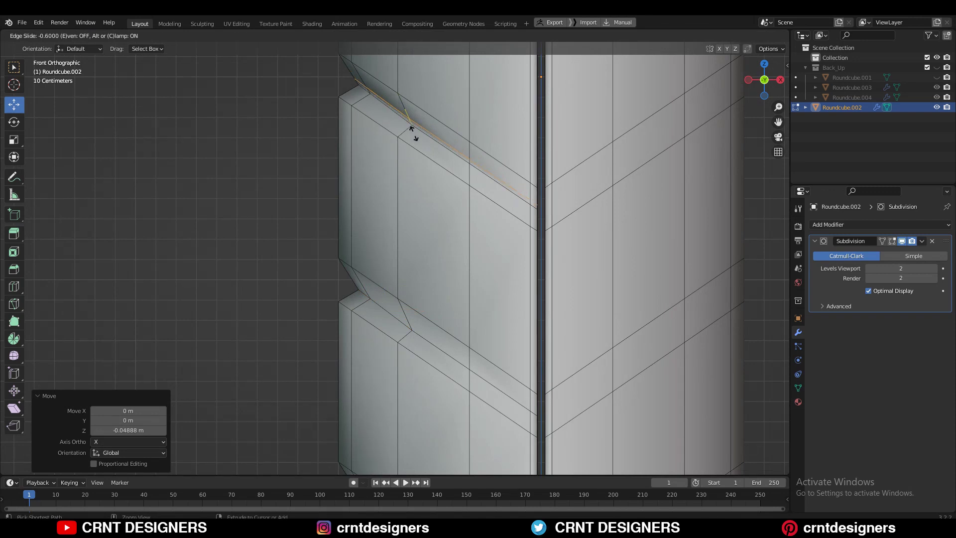
- Confirm the slid groove edge loop, then begin sliding another one toward the groove
{"action": "left_click", "coordinate": [414, 132]}
{"action": "scroll", "coordinate": [582, 292], "scroll_direction": "up", "scroll_amount": 2}
{"action": "key", "text": "g"}
{"action": "key", "text": "g"}
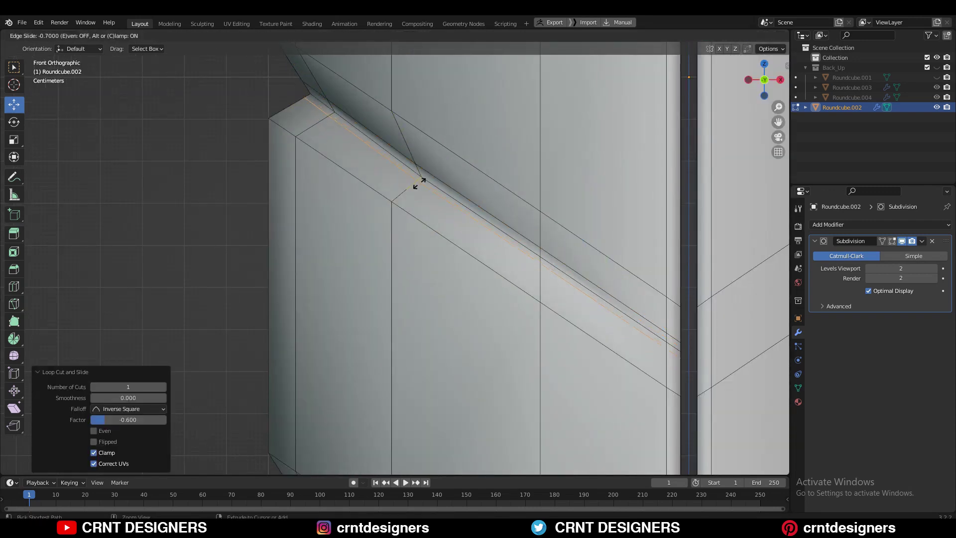
{"action": "scroll", "coordinate": [420, 185], "scroll_direction": "down", "scroll_amount": 3}
{"action": "scroll", "coordinate": [445, 255], "scroll_direction": "up", "scroll_amount": 3}
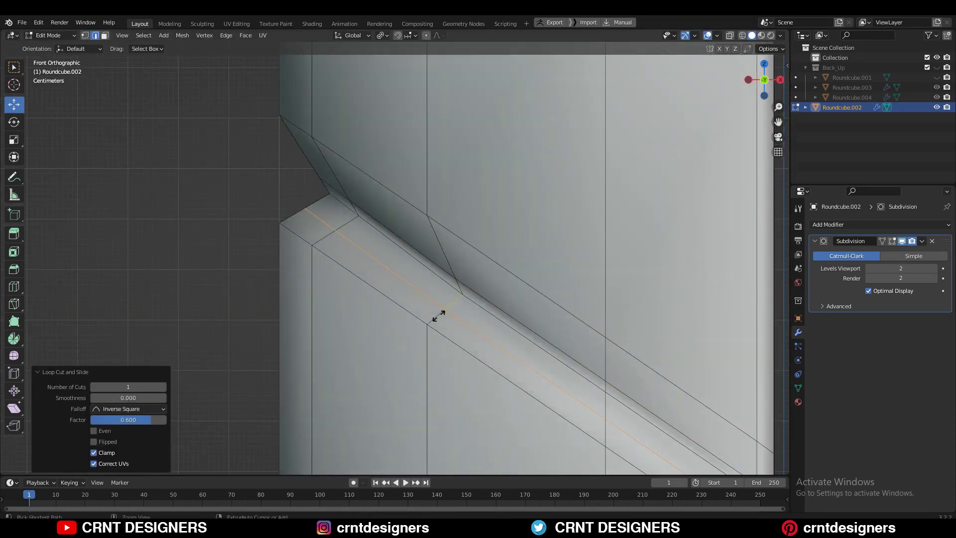
{"action": "middle_click_drag", "start_coordinate": [449, 307], "coordinate": [467, 364], "text": "shift"}
- Slide two more edge loops tight against the groove edges and confirm them
{"action": "key", "text": "g"}
{"action": "key", "text": "g"}
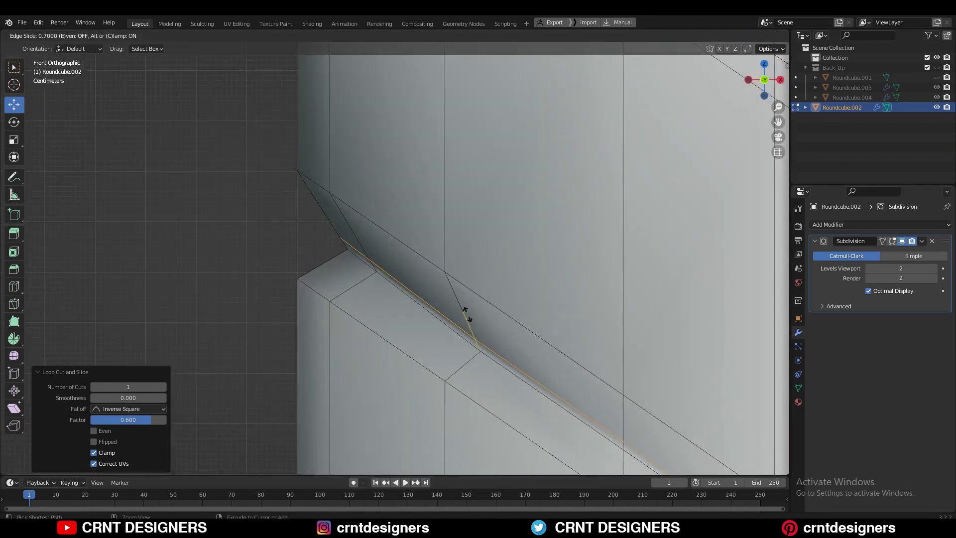
{"action": "scroll", "coordinate": [468, 357], "scroll_direction": "down", "scroll_amount": 2}
{"action": "key", "text": "g"}
{"action": "key", "text": "g"}
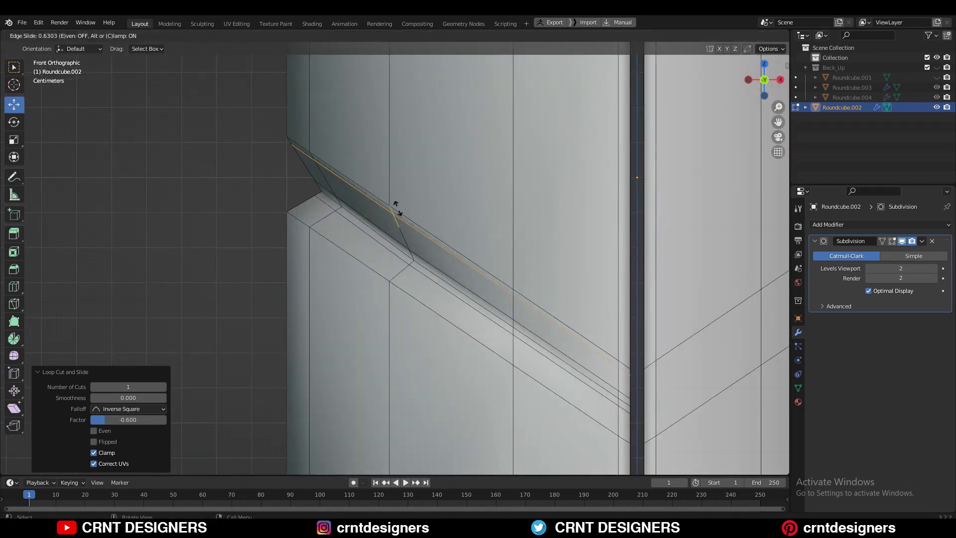
{"action": "key", "text": "g"}
{"action": "key", "text": "g"}
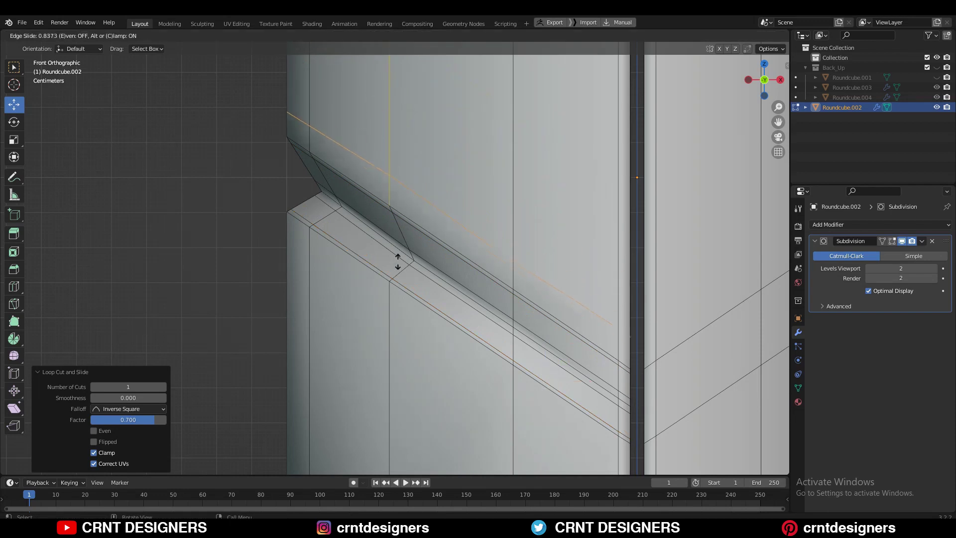
{"action": "left_click", "coordinate": [398, 283]}
{"action": "key", "text": "g"}
{"action": "key", "text": "g"}
{"action": "left_click", "coordinate": [391, 271]}
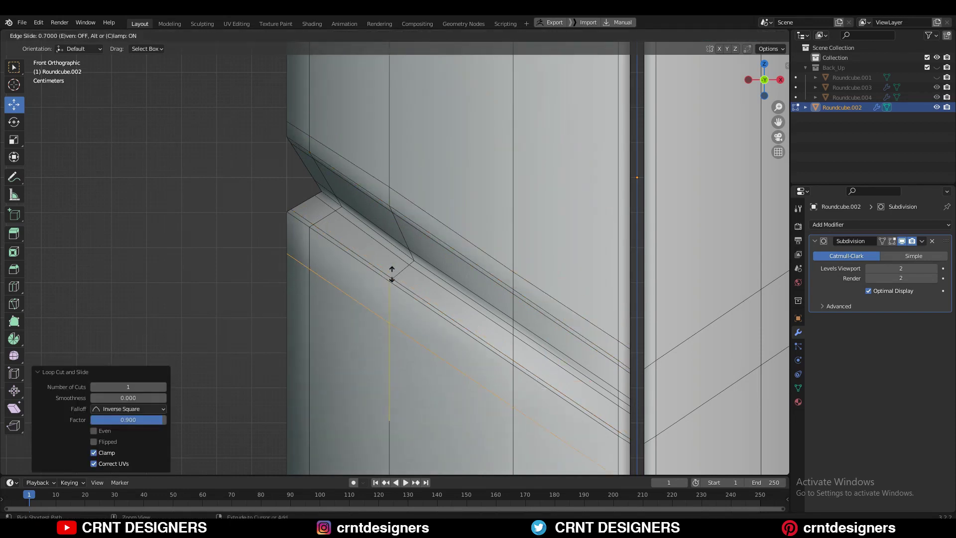
- Slide one more loop along the lower groove, then try a knife cut and cancel it
{"action": "mouse_move", "coordinate": [391, 272]}
{"action": "middle_mouse_down", "text": "shift"}
{"action": "mouse_move", "coordinate": [421, 346]}
{"action": "mouse_move", "coordinate": [412, 166]}
{"action": "middle_mouse_up", "text": "shift"}
{"action": "key", "text": "g"}
{"action": "key", "text": "g"}
{"action": "left_click", "coordinate": [409, 249]}
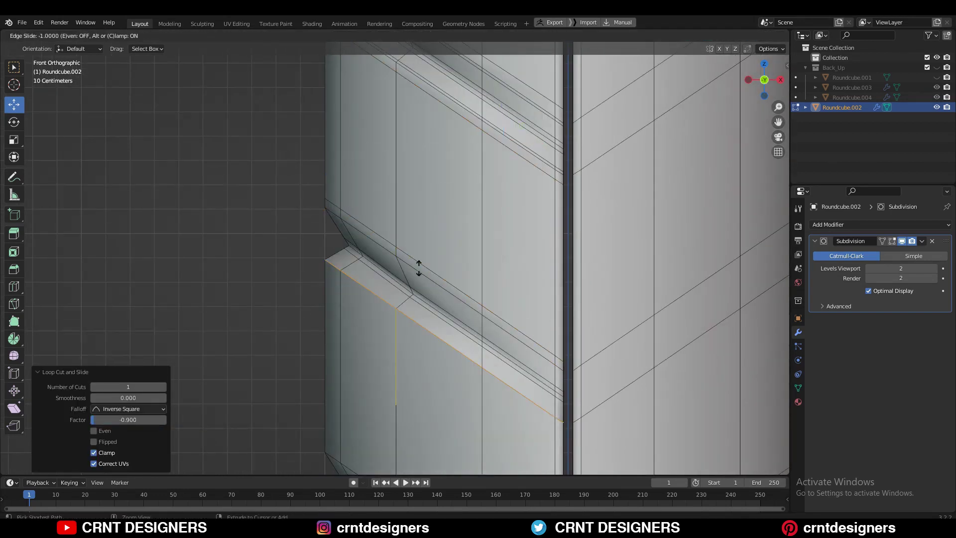
{"action": "middle_click_drag", "start_coordinate": [418, 267], "coordinate": [427, 224], "text": "shift"}
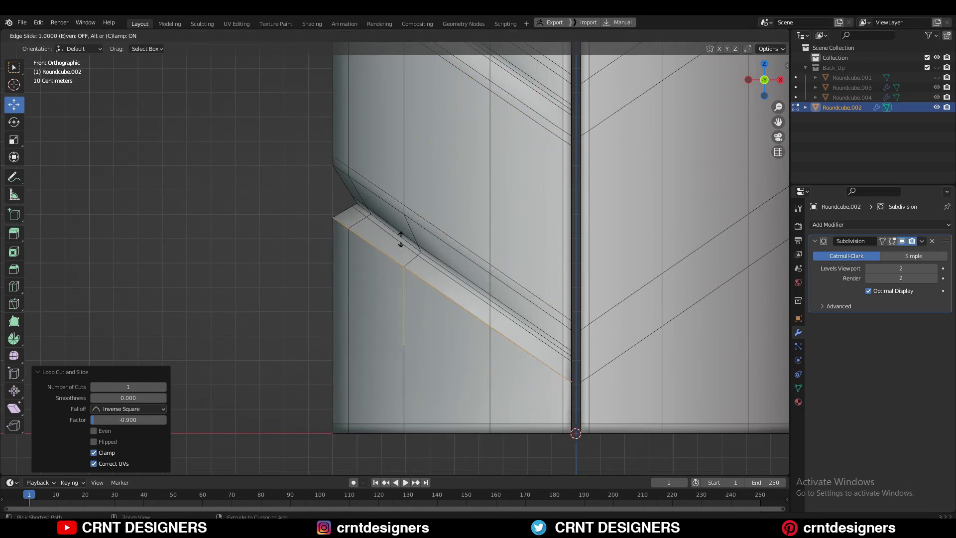
{"action": "scroll", "coordinate": [407, 239], "scroll_direction": "up", "scroll_amount": 3}
{"action": "key", "text": "k"}
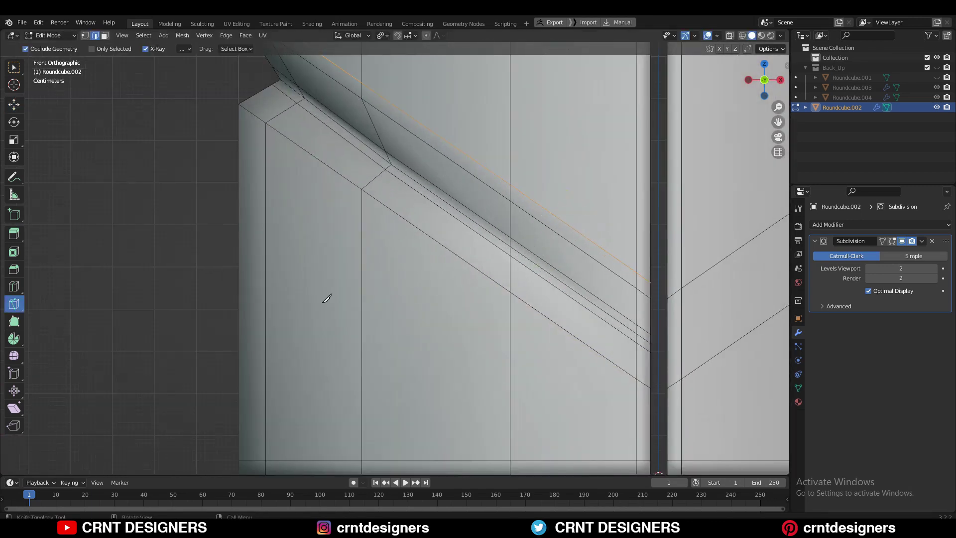
{"action": "key", "text": "Escape"}
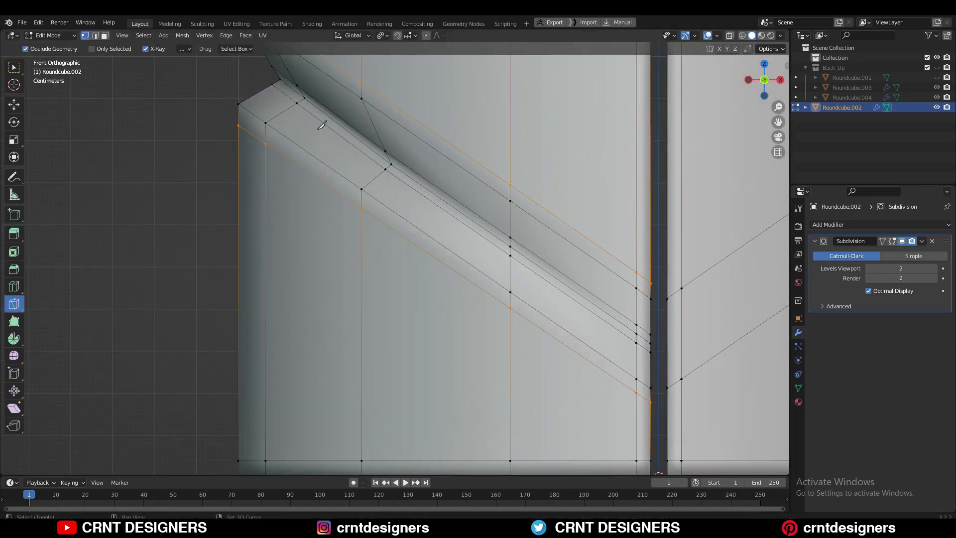
- Add a Ctrl+R loop cut along the groove and slide it close to the edge
{"action": "key", "text": "ctrl+r"}
{"action": "left_click", "coordinate": [286, 128]}
{"action": "key", "text": "g"}
{"action": "key", "text": "g"}
{"action": "left_click", "coordinate": [287, 128]}
{"action": "scroll", "coordinate": [305, 124], "scroll_direction": "down", "scroll_amount": 3}
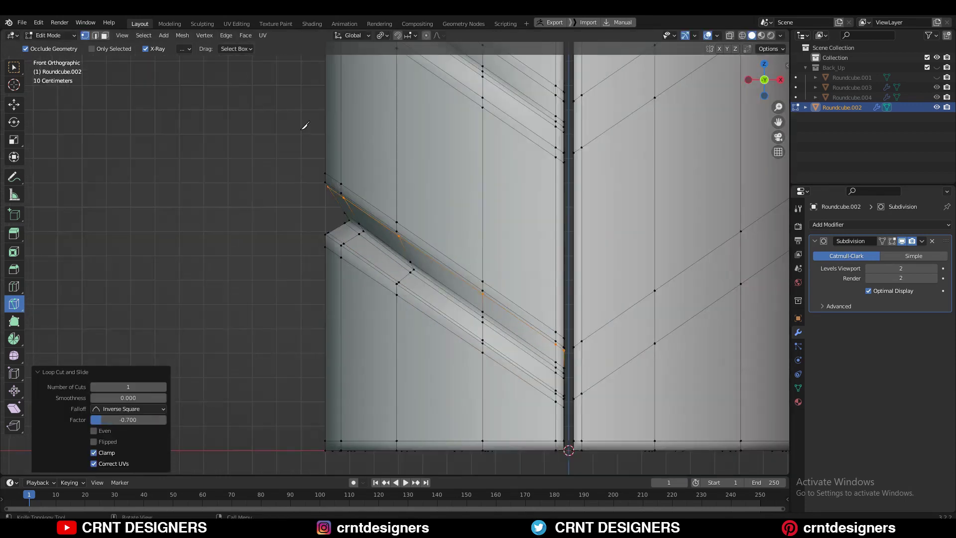
{"action": "scroll", "coordinate": [305, 124], "scroll_direction": "down", "scroll_amount": 2}
{"action": "scroll", "coordinate": [388, 150], "scroll_direction": "up", "scroll_amount": 3}
{"action": "scroll", "coordinate": [388, 151], "scroll_direction": "up", "scroll_amount": 2}
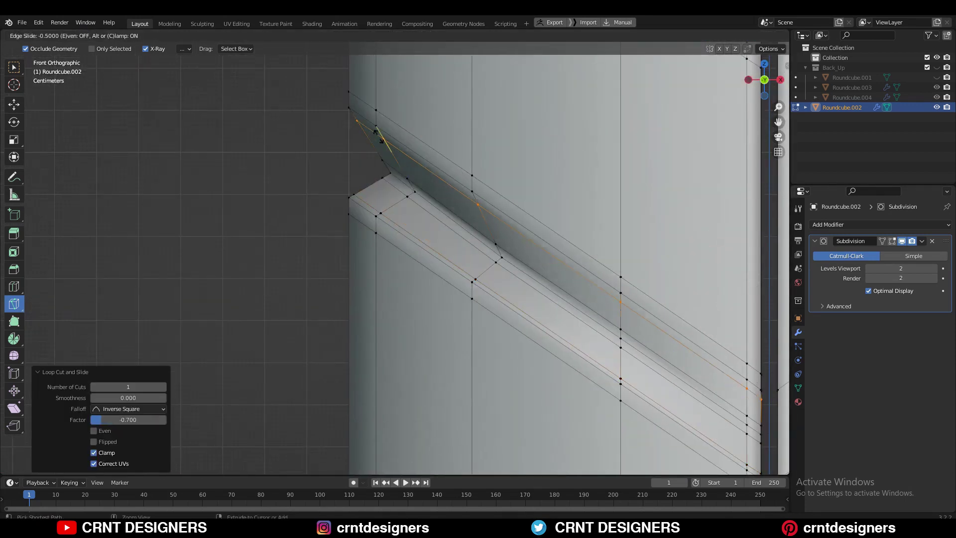
{"action": "left_click", "coordinate": [376, 133]}
{"action": "scroll", "coordinate": [376, 133], "scroll_direction": "down", "scroll_amount": 4}
- Return to Object Mode and orbit in to inspect the smoothed grooves
{"action": "key", "text": "Tab"}
{"action": "mouse_move", "coordinate": [624, 172]}
{"action": "middle_mouse_down"}
{"action": "mouse_move", "coordinate": [639, 214]}
{"action": "mouse_move", "coordinate": [556, 213]}
{"action": "middle_mouse_up"}
{"action": "scroll", "coordinate": [554, 209], "scroll_direction": "up", "scroll_amount": 5}
{"action": "middle_click_drag", "start_coordinate": [473, 175], "coordinate": [464, 134]}
- Turn on cavity viewport shading and view the bottle from the front
{"action": "key", "text": "Tab"}
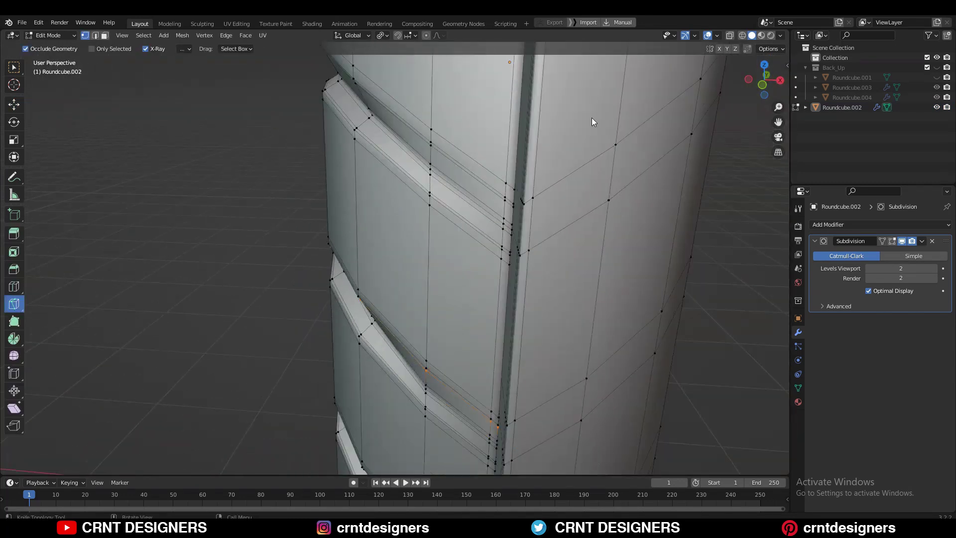
{"action": "key", "text": "Tab"}
{"action": "left_click", "coordinate": [780, 35]}
{"action": "key", "text": "KP_1"}
{"action": "scroll", "coordinate": [648, 219], "scroll_direction": "up", "scroll_amount": 2}
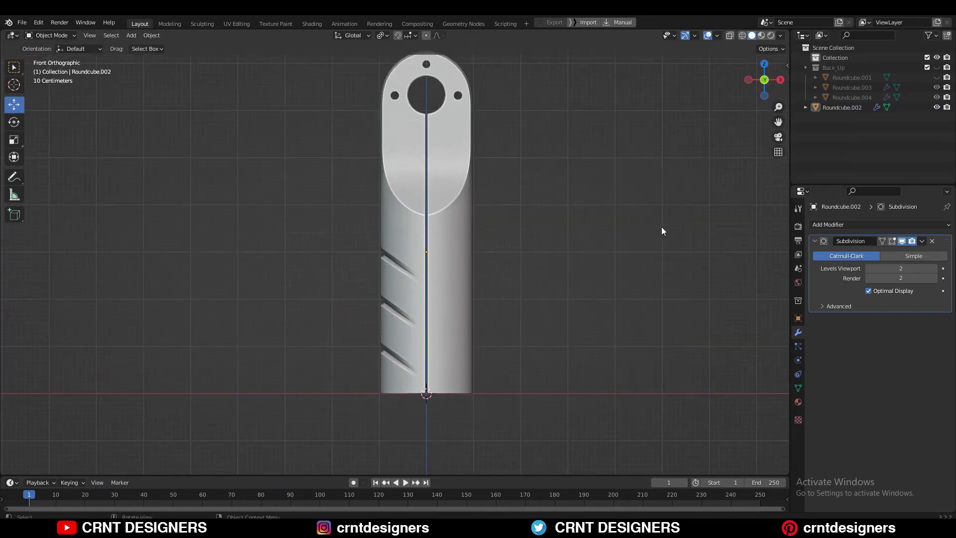
{"action": "left_click", "coordinate": [781, 36]}
{"action": "left_click", "coordinate": [725, 248]}
- Enter Edit Mode, start the knife, and zoom in and out around the grooves
{"action": "key", "text": "Tab"}
{"action": "scroll", "coordinate": [440, 290], "scroll_direction": "up", "scroll_amount": 4}
{"action": "scroll", "coordinate": [441, 291], "scroll_direction": "up", "scroll_amount": 5}
{"action": "key", "text": "k"}
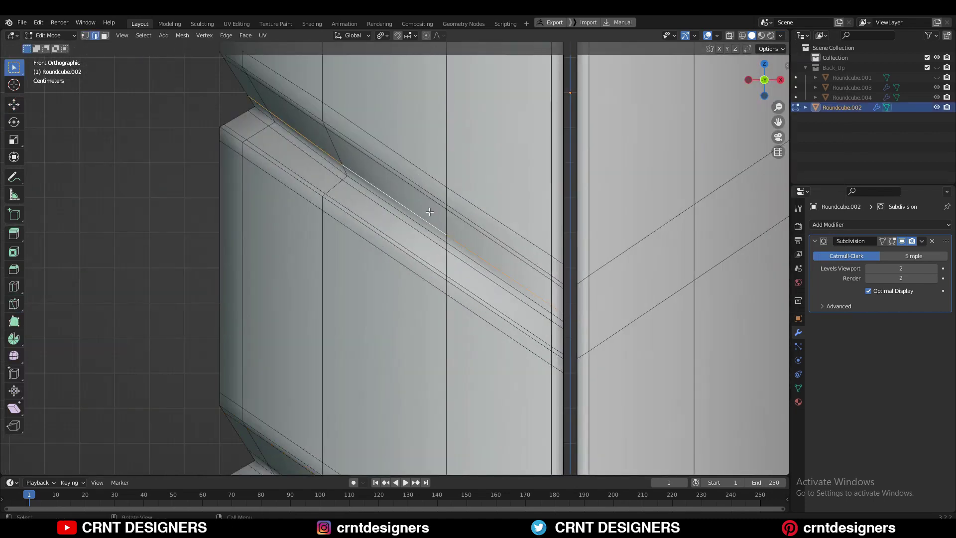
{"action": "scroll", "coordinate": [430, 232], "scroll_direction": "down", "scroll_amount": 3}
{"action": "scroll", "coordinate": [441, 200], "scroll_direction": "down", "scroll_amount": 4}
{"action": "scroll", "coordinate": [455, 199], "scroll_direction": "up", "scroll_amount": 6}
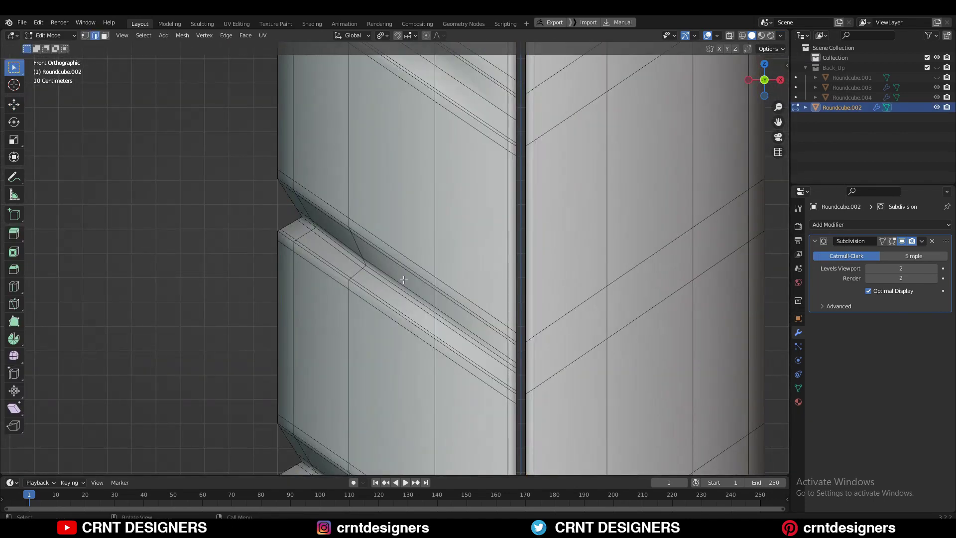
{"action": "scroll", "coordinate": [394, 210], "scroll_direction": "up", "scroll_amount": 1}
{"action": "scroll", "coordinate": [394, 211], "scroll_direction": "down", "scroll_amount": 1}
- Check the bottle in perspective and front view, then re-enter Edit Mode with everything selected
{"action": "key", "text": "Tab"}
{"action": "scroll", "coordinate": [675, 193], "scroll_direction": "down", "scroll_amount": 4}
{"action": "scroll", "coordinate": [489, 189], "scroll_direction": "down", "scroll_amount": 3}
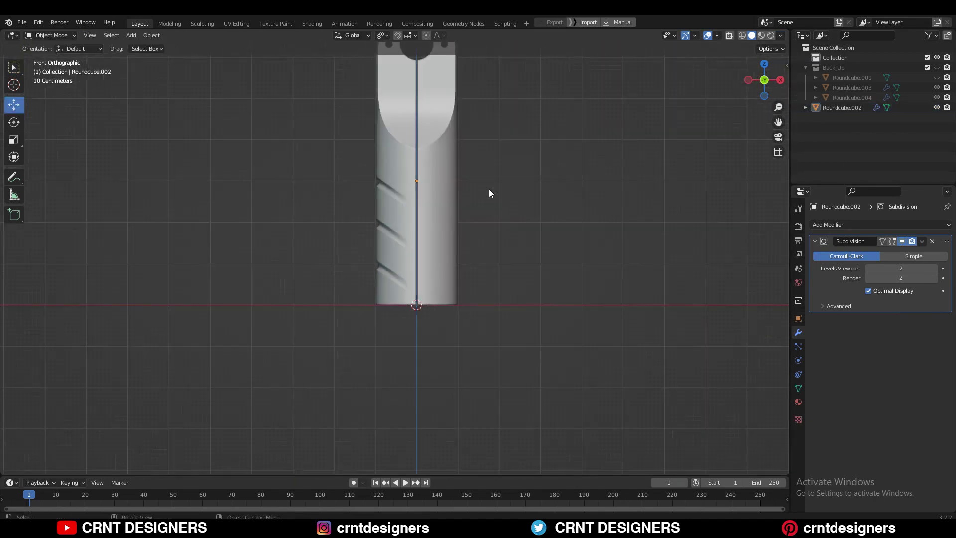
{"action": "middle_click_drag", "start_coordinate": [489, 189], "coordinate": [574, 223]}
{"action": "scroll", "coordinate": [431, 283], "scroll_direction": "up", "scroll_amount": 5}
{"action": "mouse_move", "coordinate": [431, 283]}
{"action": "middle_mouse_down"}
{"action": "mouse_move", "coordinate": [361, 256]}
{"action": "mouse_move", "coordinate": [430, 197]}
{"action": "middle_mouse_up"}
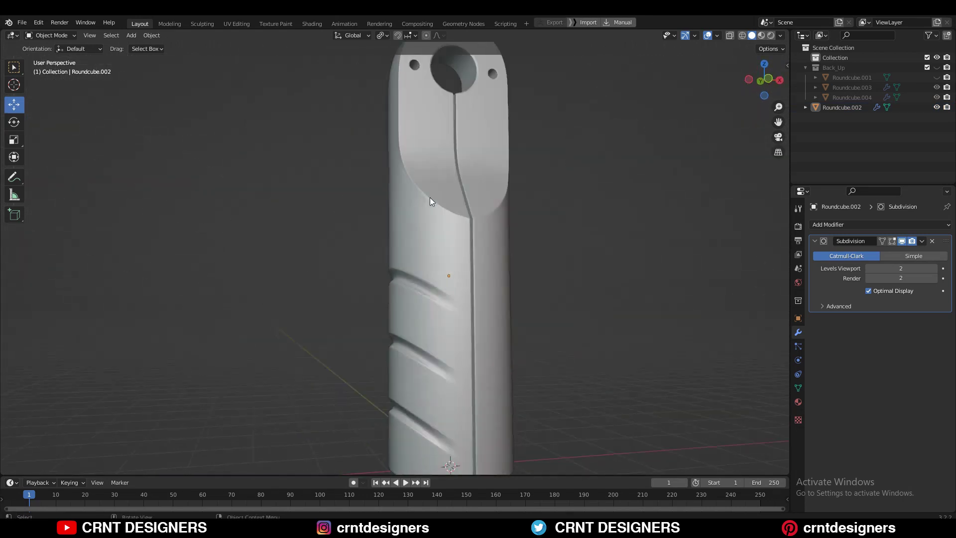
{"action": "left_click", "coordinate": [760, 91]}
{"action": "key", "text": "Tab"}
{"action": "scroll", "coordinate": [463, 192], "scroll_direction": "up", "scroll_amount": 2}
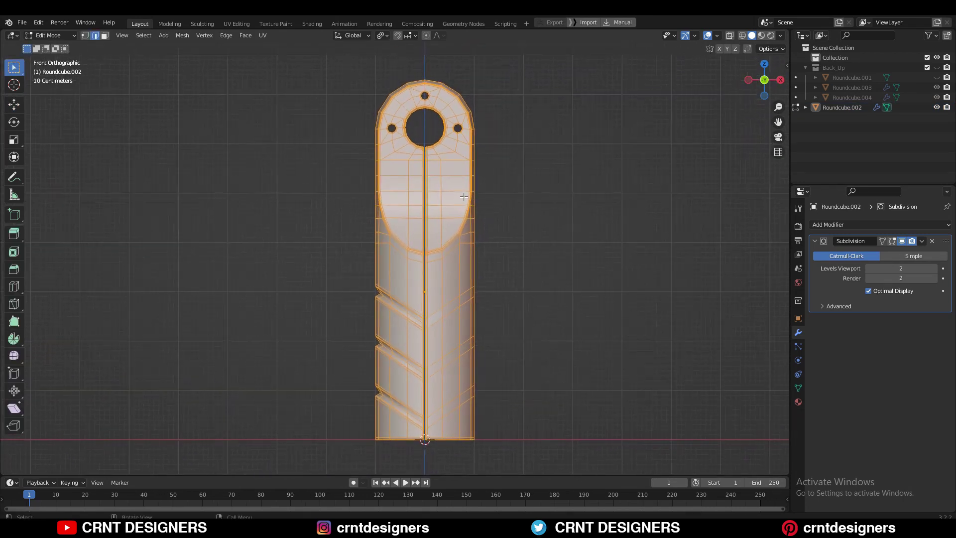
- Symmetrize the mesh to mirror the grooves, then deselect and return to Object Mode
{"action": "left_click", "coordinate": [183, 35]}
{"action": "left_click", "coordinate": [215, 175]}
{"action": "left_click", "coordinate": [512, 207]}
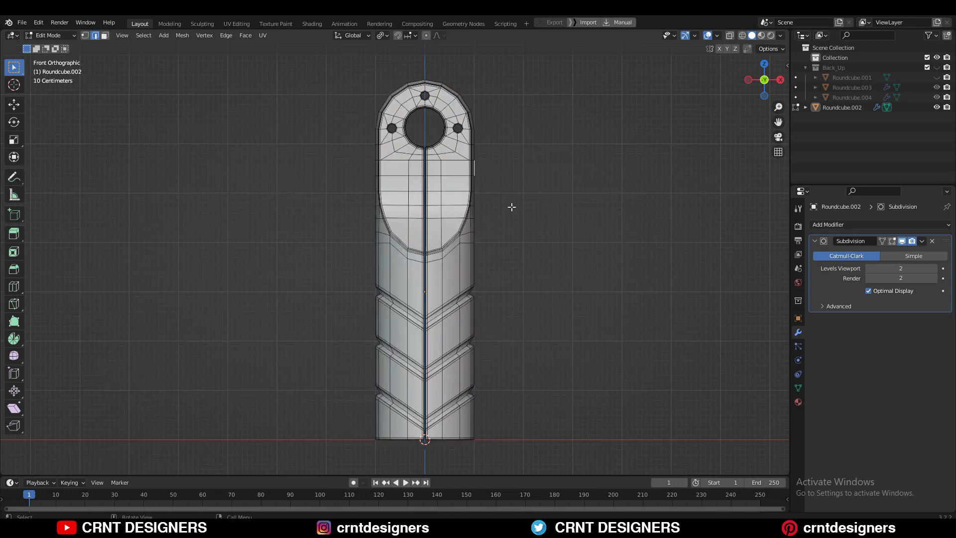
{"action": "key", "text": "Tab"}
- Save the file and check the mirrored grooves from the front and at an angle
{"action": "mouse_move", "coordinate": [512, 227]}
{"action": "middle_mouse_down"}
{"action": "mouse_move", "coordinate": [480, 198]}
{"action": "mouse_move", "coordinate": [486, 224]}
{"action": "mouse_move", "coordinate": [513, 203]}
{"action": "mouse_move", "coordinate": [668, 209]}
{"action": "mouse_move", "coordinate": [537, 210]}
{"action": "mouse_move", "coordinate": [683, 94]}
{"action": "middle_mouse_up"}
{"action": "key", "text": "ctrl+s"}
{"action": "key", "text": "KP_1"}
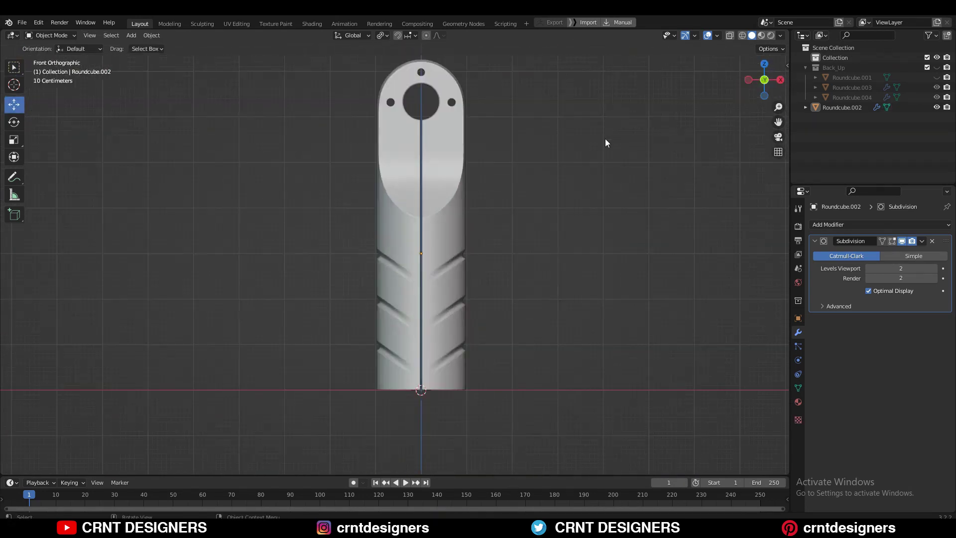
{"action": "key", "text": "ctrl+s"}
{"action": "mouse_move", "coordinate": [558, 213]}
{"action": "middle_mouse_down"}
{"action": "mouse_move", "coordinate": [541, 237]}
{"action": "mouse_move", "coordinate": [666, 231]}
{"action": "mouse_move", "coordinate": [481, 226]}
{"action": "middle_mouse_up"}
{"action": "key", "text": "KP_1"}
{"action": "scroll", "coordinate": [657, 147], "scroll_direction": "up", "scroll_amount": 2}
{"action": "scroll", "coordinate": [657, 147], "scroll_direction": "down", "scroll_amount": 3}
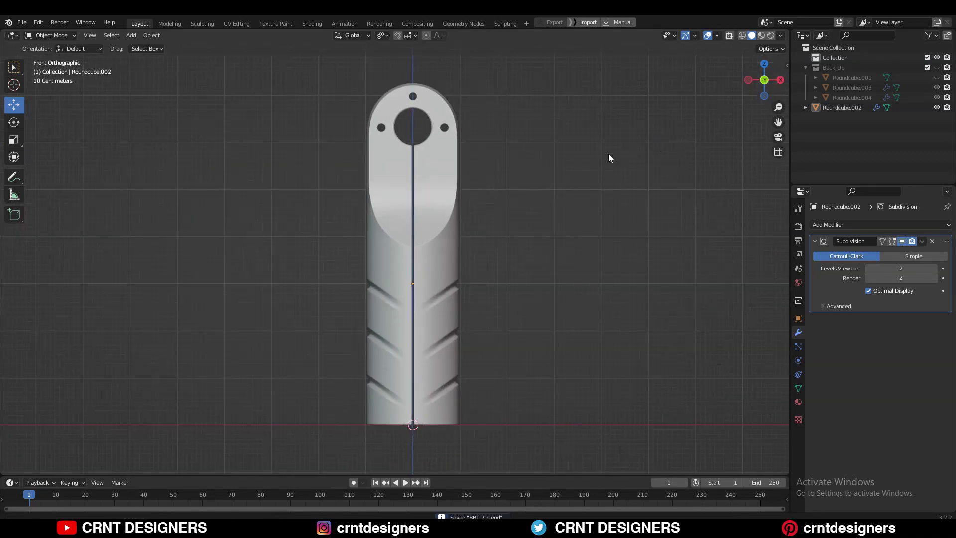
{"action": "mouse_move", "coordinate": [609, 154]}
{"action": "middle_mouse_down"}
{"action": "mouse_move", "coordinate": [534, 208]}
{"action": "mouse_move", "coordinate": [495, 139]}
{"action": "mouse_move", "coordinate": [458, 177]}
{"action": "mouse_move", "coordinate": [511, 195]}
{"action": "mouse_move", "coordinate": [573, 159]}
{"action": "middle_mouse_up"}
- Turn off viewport overlays, save, and orbit around the finished bottle
{"action": "scroll", "coordinate": [573, 159], "scroll_direction": "down", "scroll_amount": 2}
{"action": "left_click", "coordinate": [781, 35]}
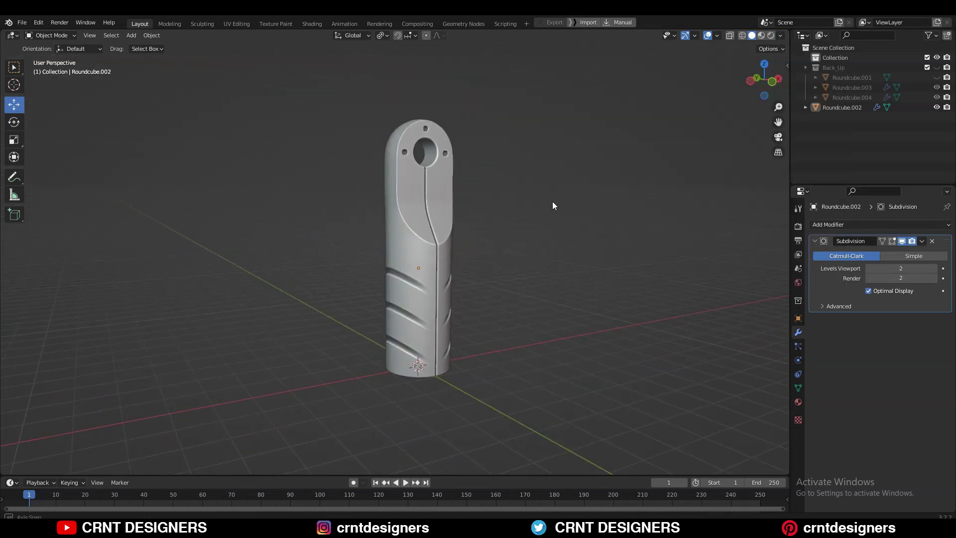
{"action": "mouse_move", "coordinate": [552, 201]}
{"action": "middle_mouse_down"}
{"action": "mouse_move", "coordinate": [563, 208]}
{"action": "mouse_move", "coordinate": [542, 209]}
{"action": "middle_mouse_up"}
{"action": "key", "text": "ctrl+s"}
{"action": "left_click", "coordinate": [708, 36]}
{"action": "mouse_move", "coordinate": [558, 169]}
{"action": "middle_mouse_down"}
{"action": "mouse_move", "coordinate": [542, 184]}
{"action": "mouse_move", "coordinate": [286, 180]}
{"action": "mouse_move", "coordinate": [376, 175]}
{"action": "mouse_move", "coordinate": [519, 189]}
{"action": "middle_mouse_up"}
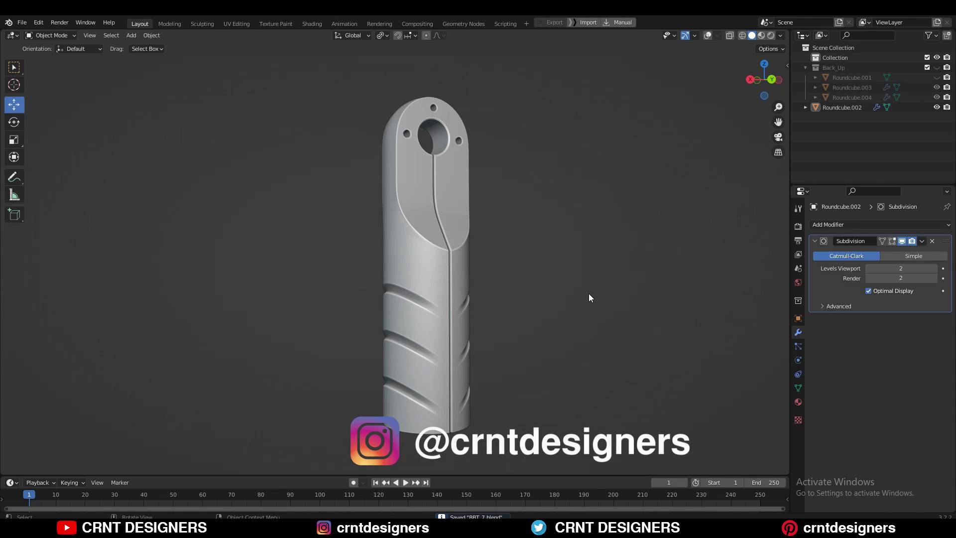